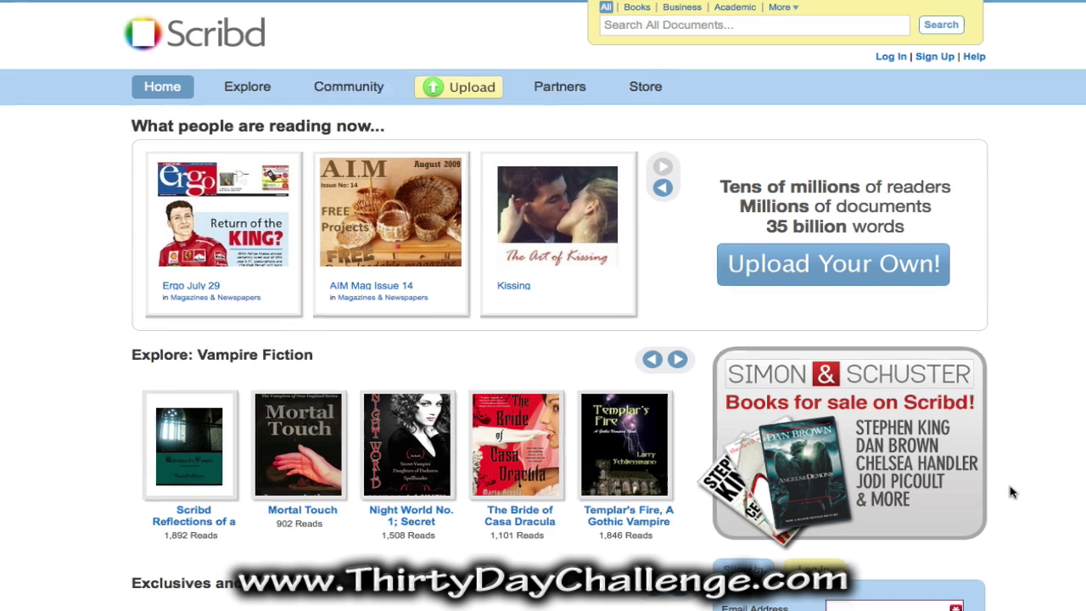
# - Create a new Scribd account with an e-mail, password and username, and skip contact finding
pyautogui.scroll(-6, 727, 509)
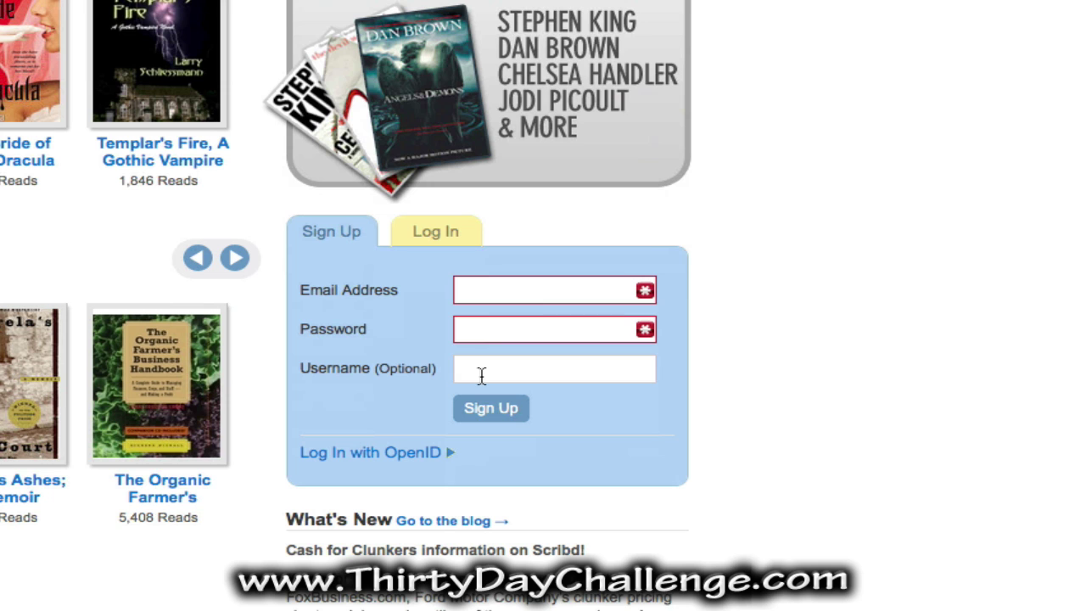
pyautogui.click(467, 295)
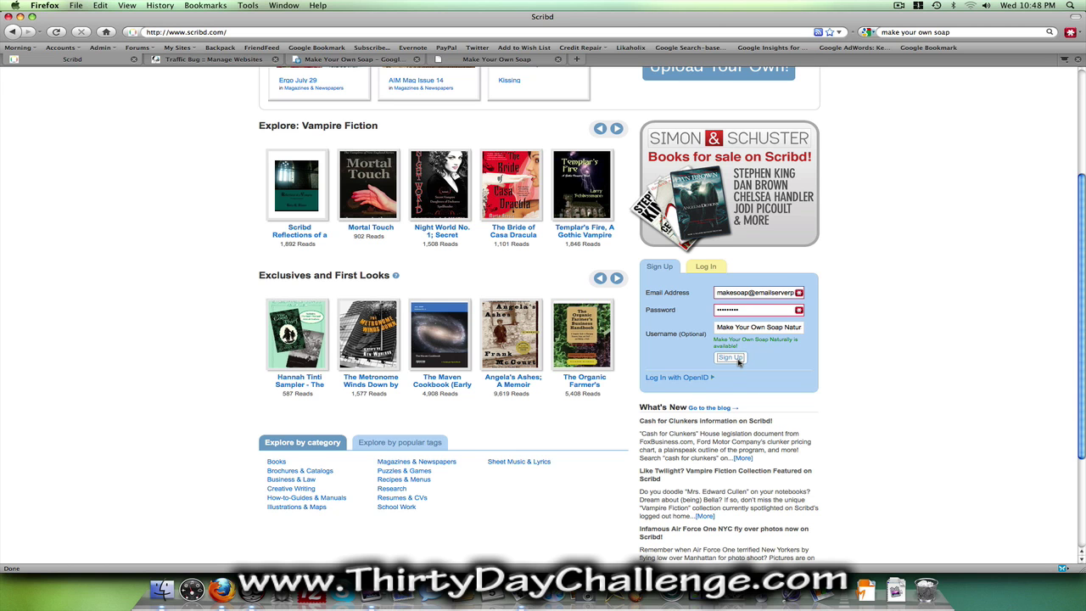
pyautogui.click(735, 360)
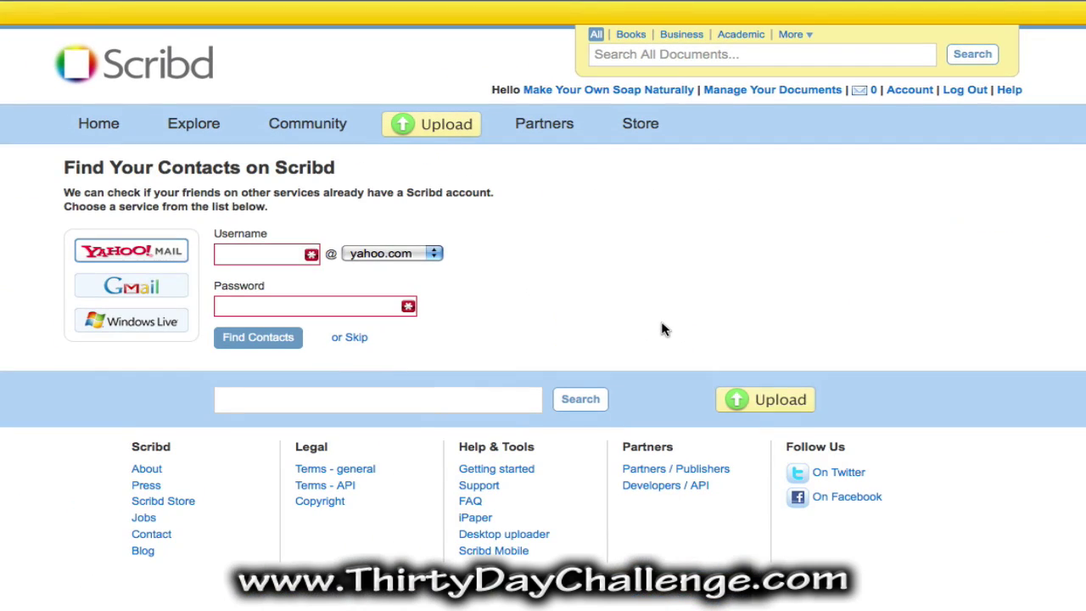
pyautogui.click(342, 337)
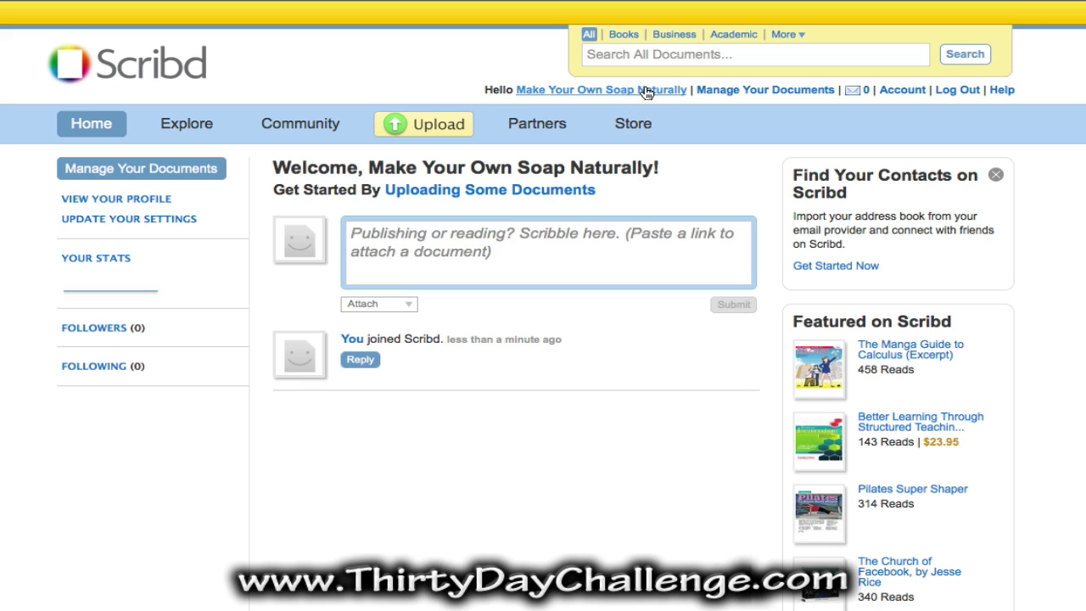
pyautogui.click(903, 89)
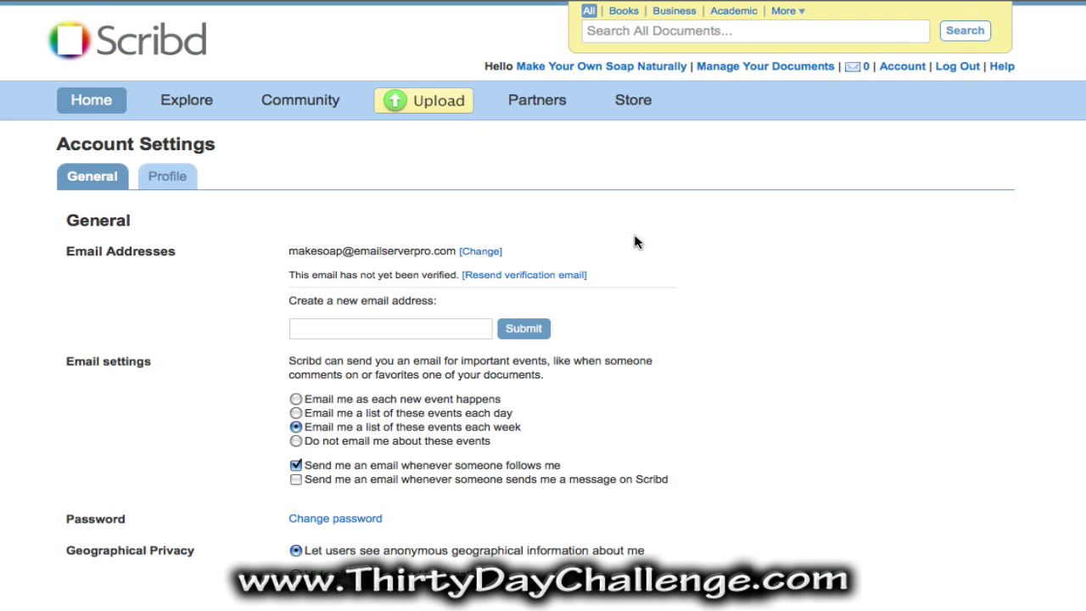
pyautogui.click(162, 175)
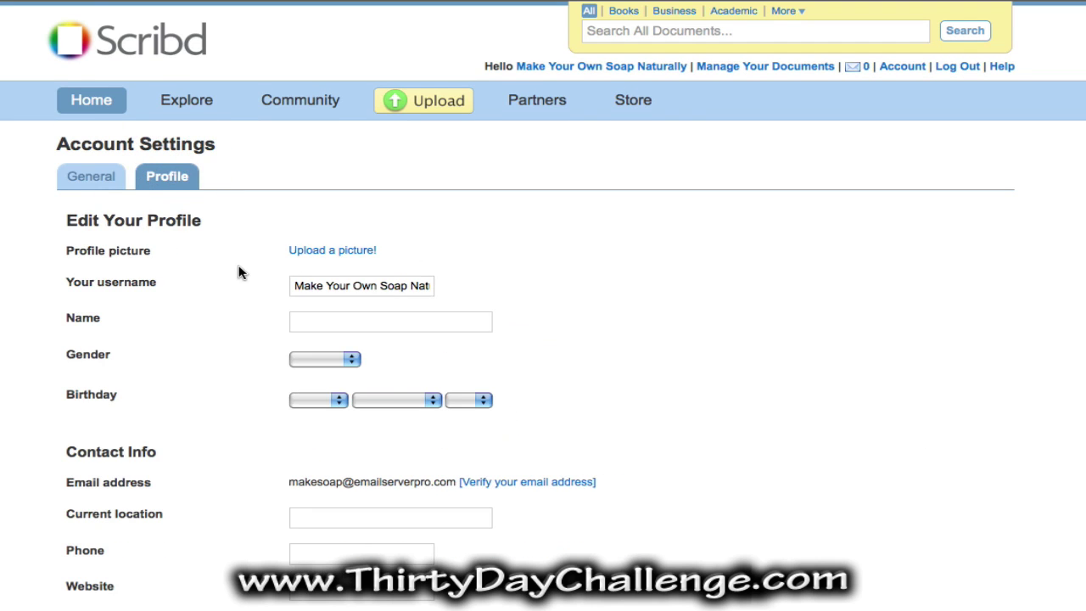
pyautogui.scroll(-3, 238, 272)
pyautogui.scroll(-2, 237, 271)
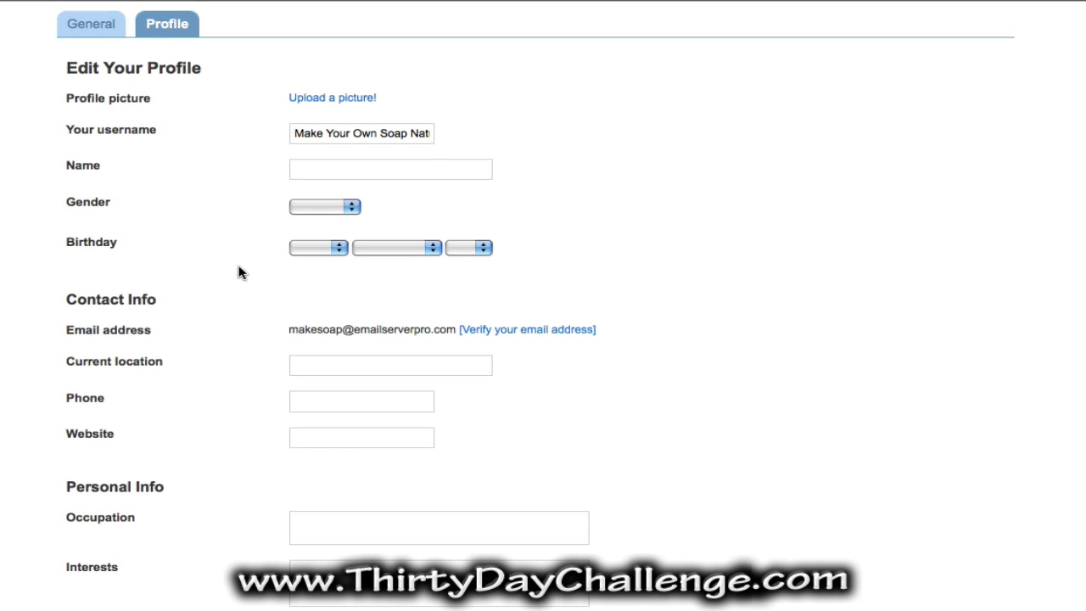
pyautogui.scroll(-1, 239, 271)
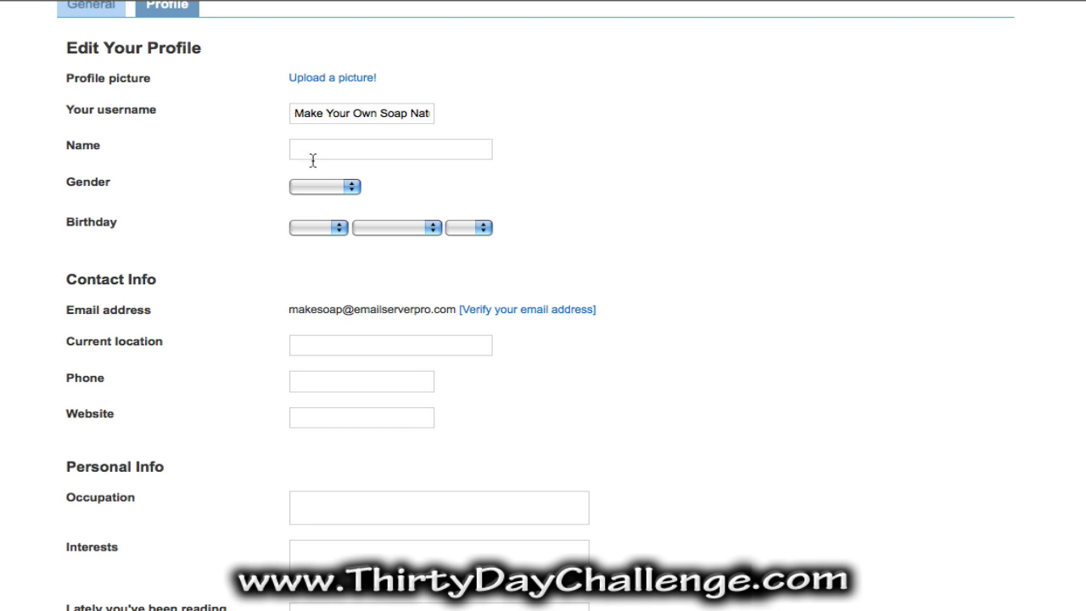
pyautogui.click(319, 417)
pyautogui.write('http:')
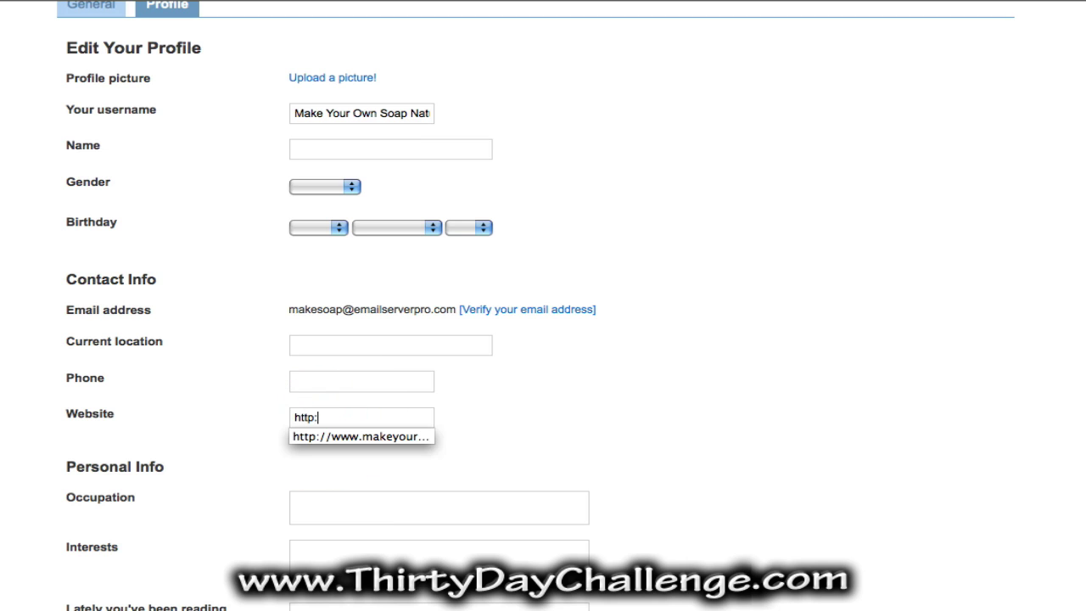
pyautogui.write('//www.makeyourownso')
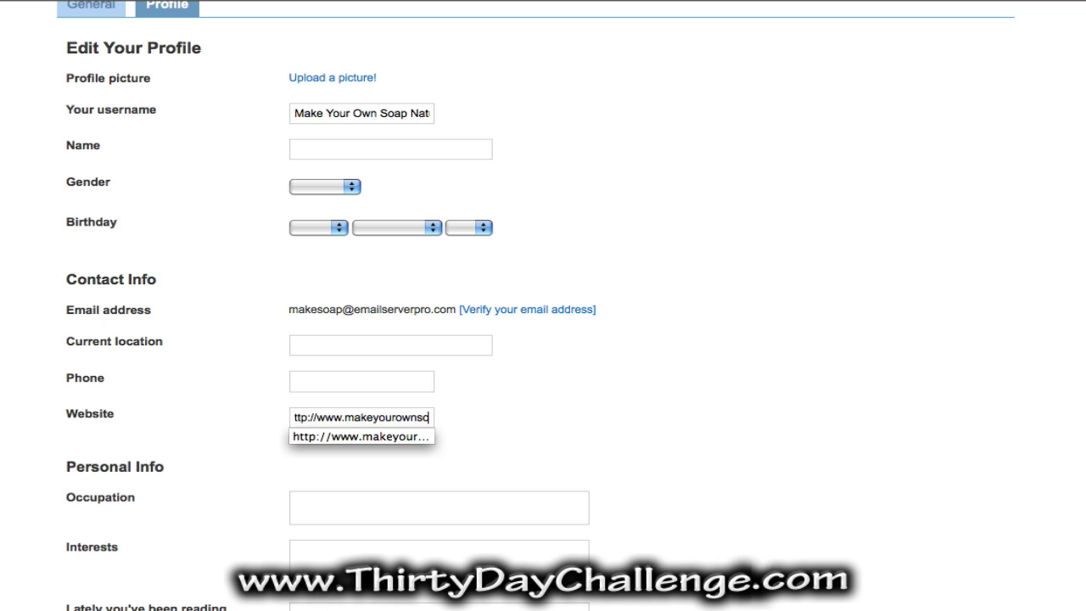
pyautogui.write('apnow.com')
pyautogui.click(517, 436)
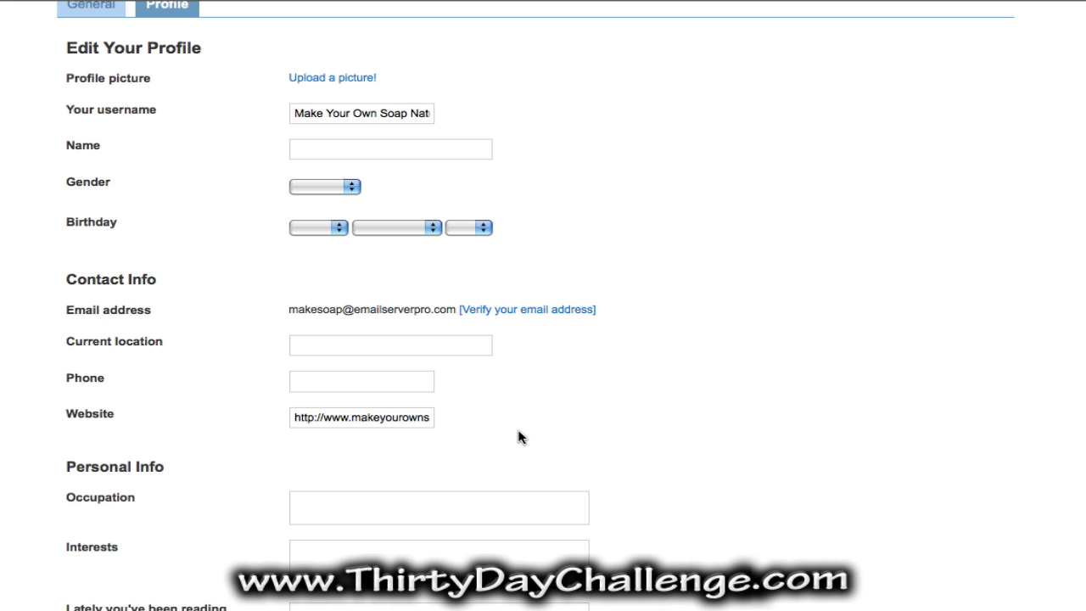
pyautogui.scroll(-5, 520, 437)
pyautogui.click(303, 495)
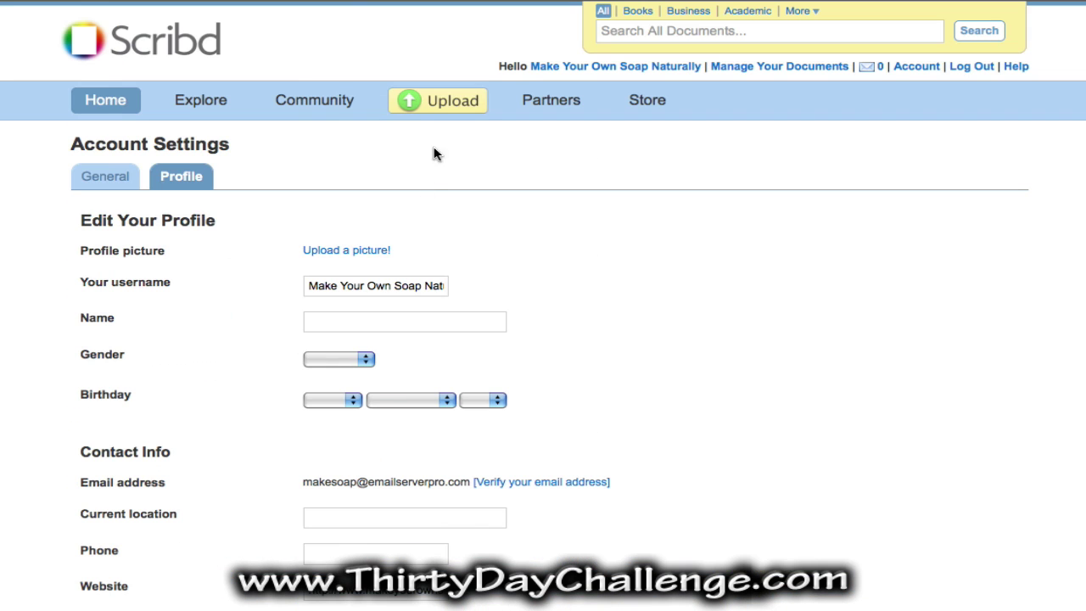
pyautogui.click(442, 105)
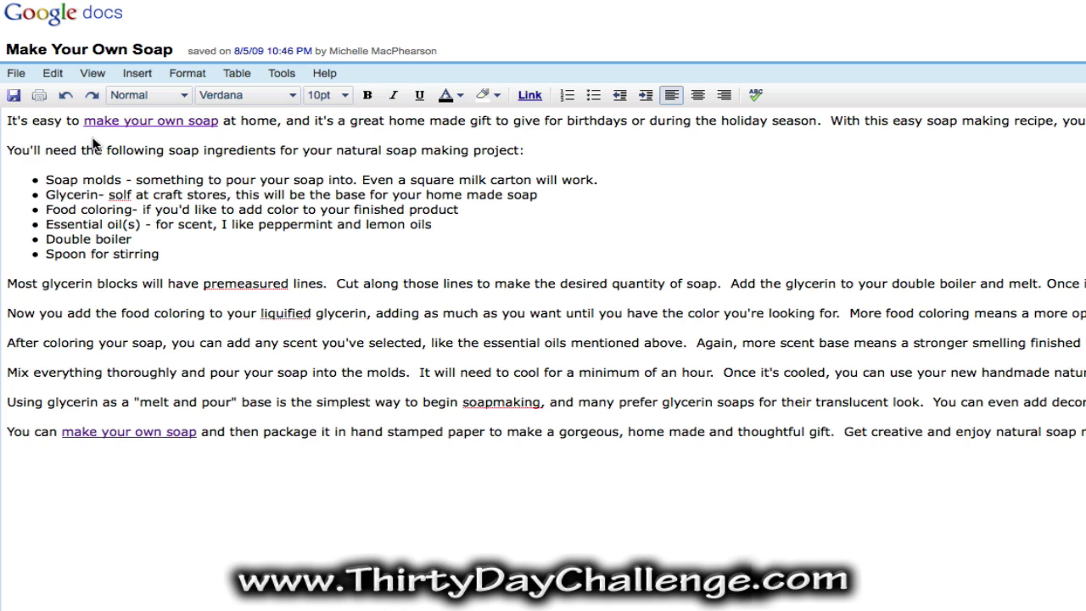
# - Export the Make Your Own Soap Google Doc as Make_Your_Own_Soap.doc to the Desktop
pyautogui.moveTo(81, 124); pyautogui.dragTo(219, 124)
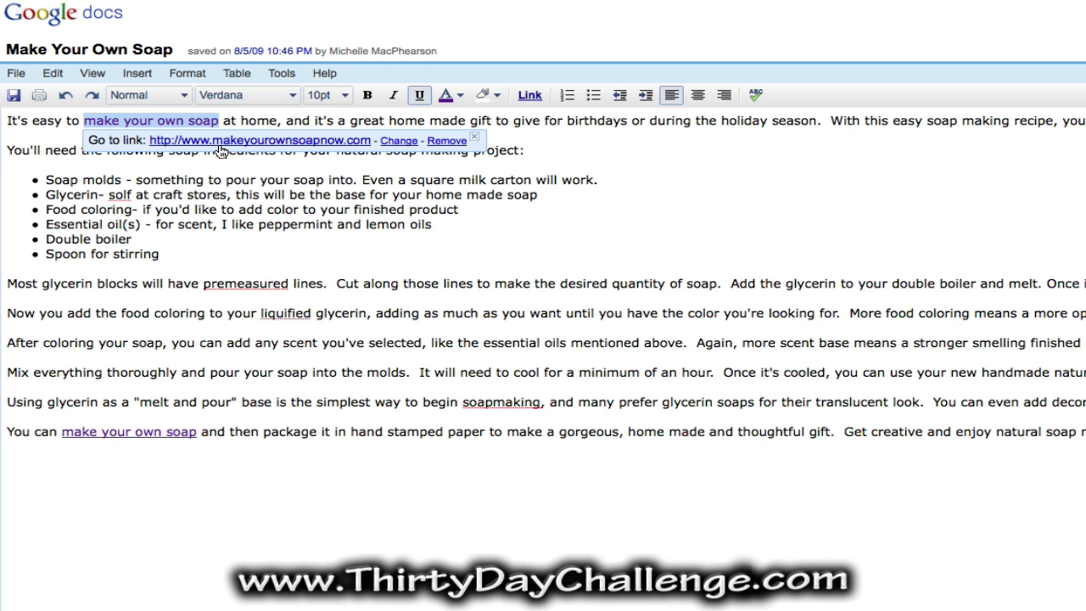
pyautogui.click(203, 275)
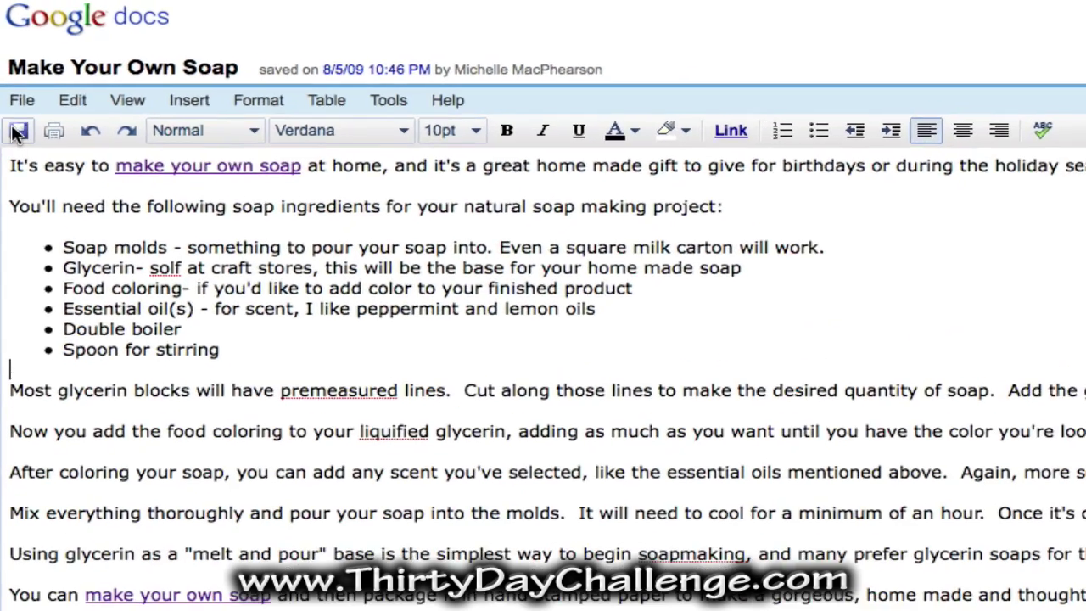
pyautogui.click(15, 73)
pyautogui.moveTo(70, 226)
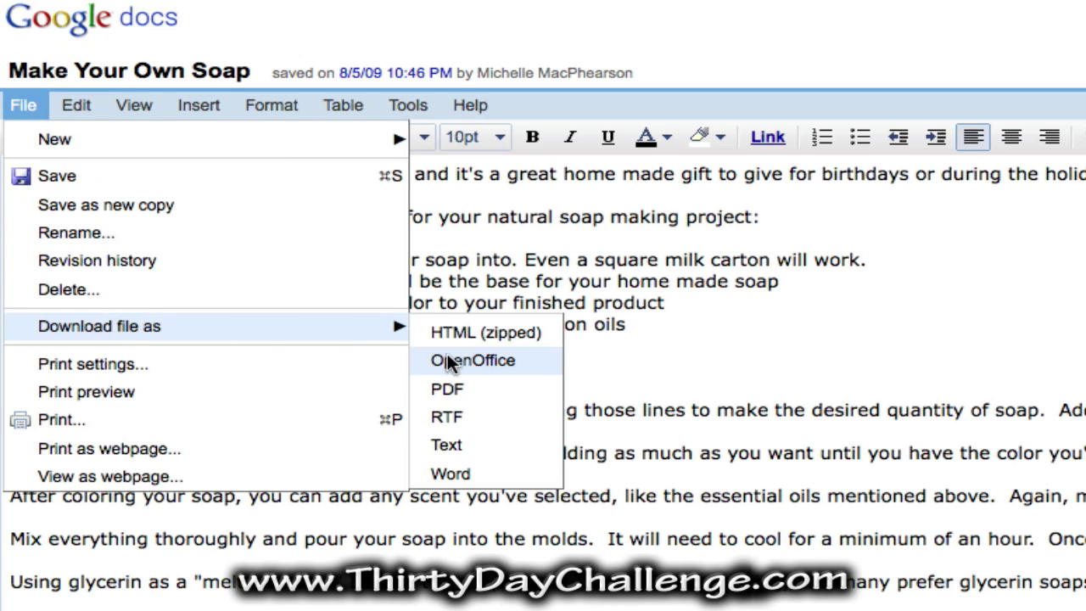
pyautogui.click(493, 480)
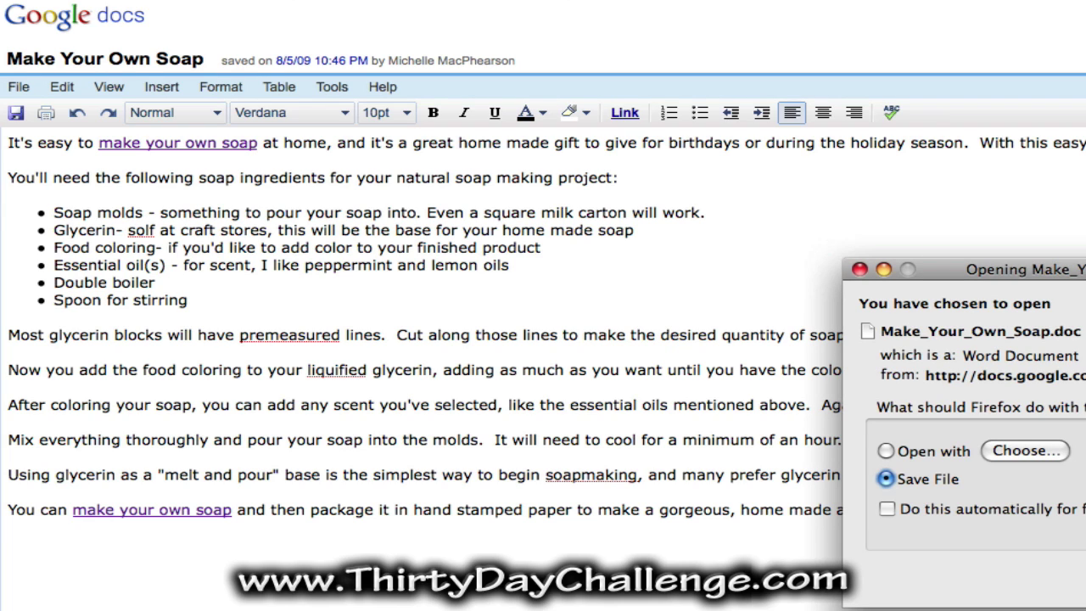
pyautogui.press('Return')
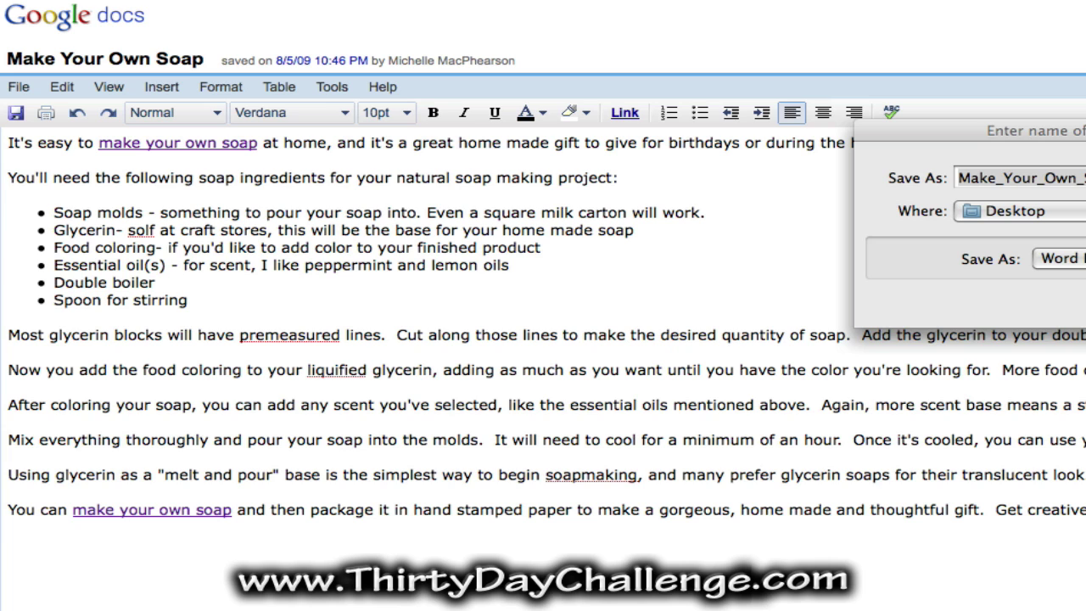
pyautogui.press('Return')
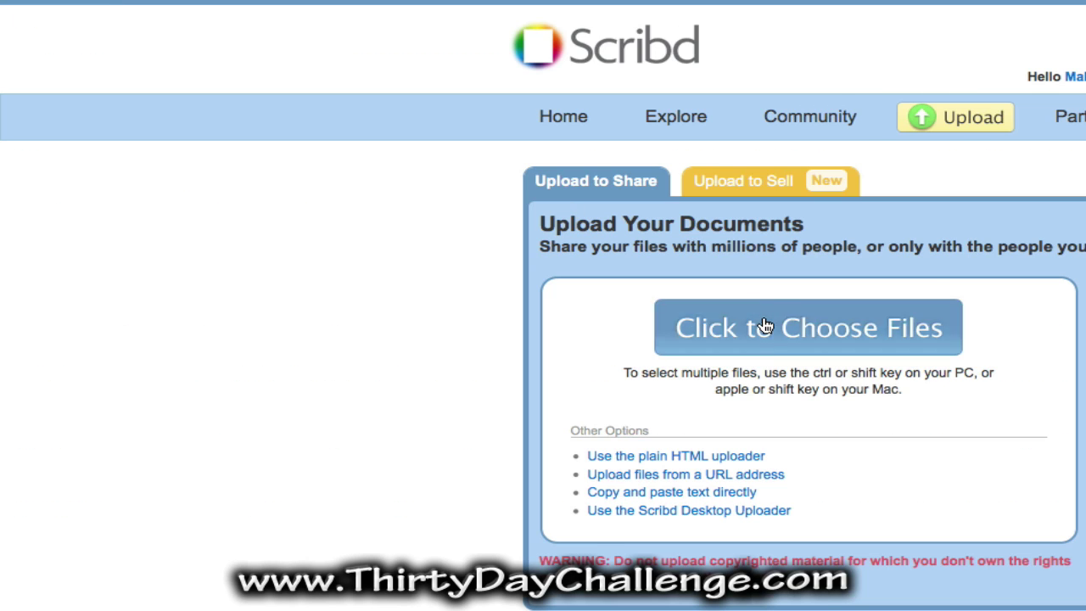
pyautogui.click(756, 324)
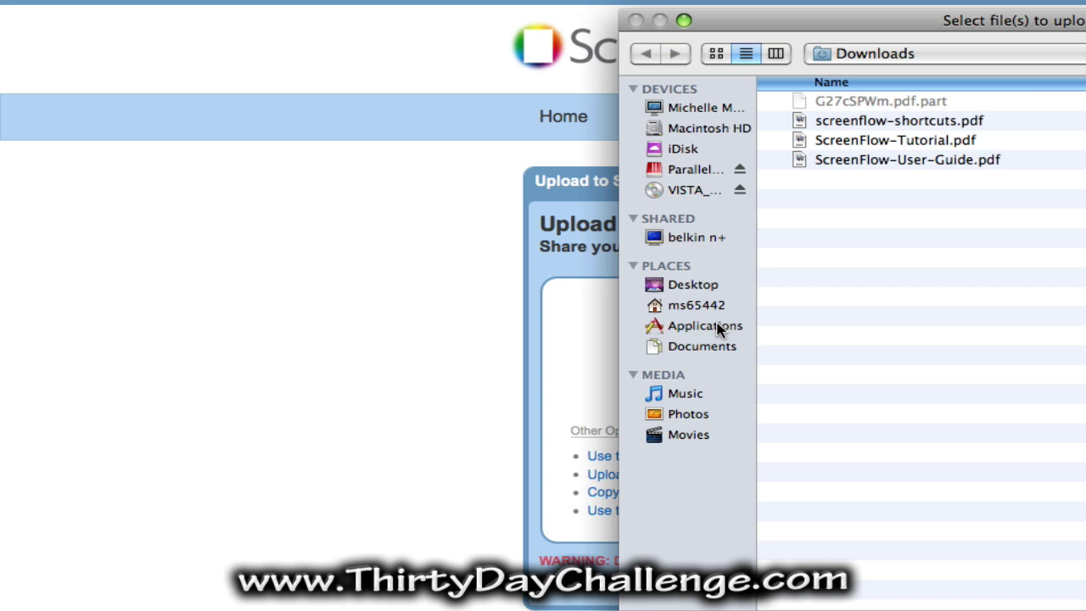
# - Choose Make_Your_Own_Soap.doc from the Desktop for upload and accept the terms of service
pyautogui.click(683, 285)
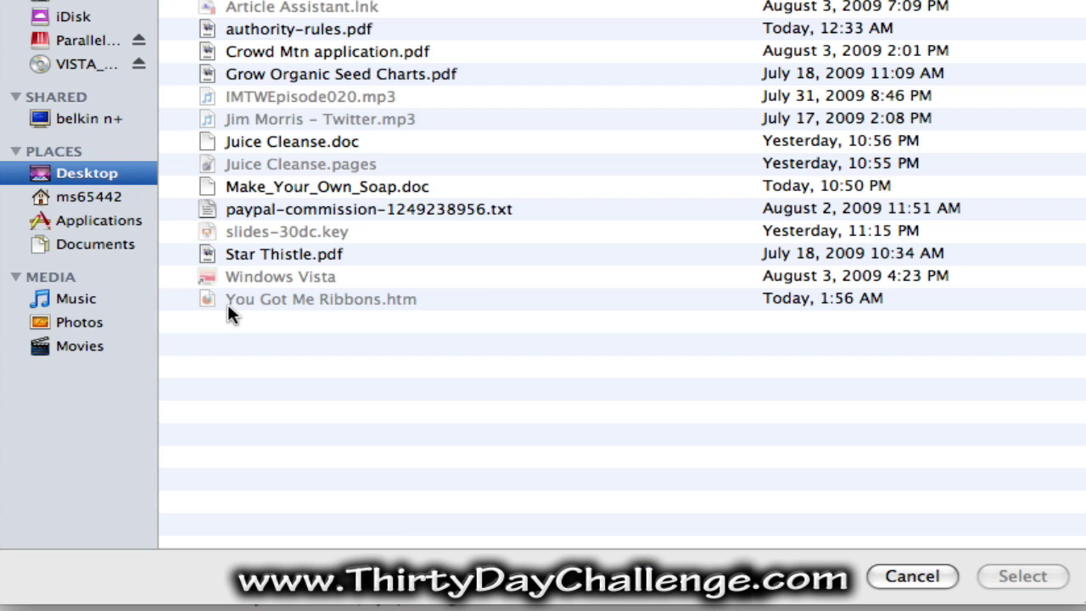
pyautogui.click(318, 187)
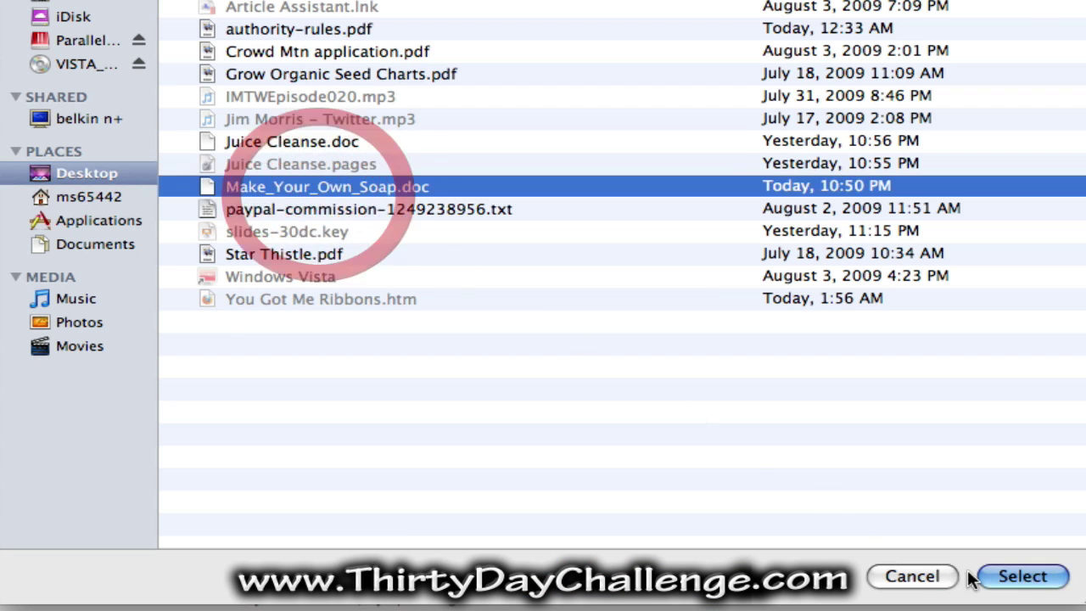
pyautogui.click(1022, 576)
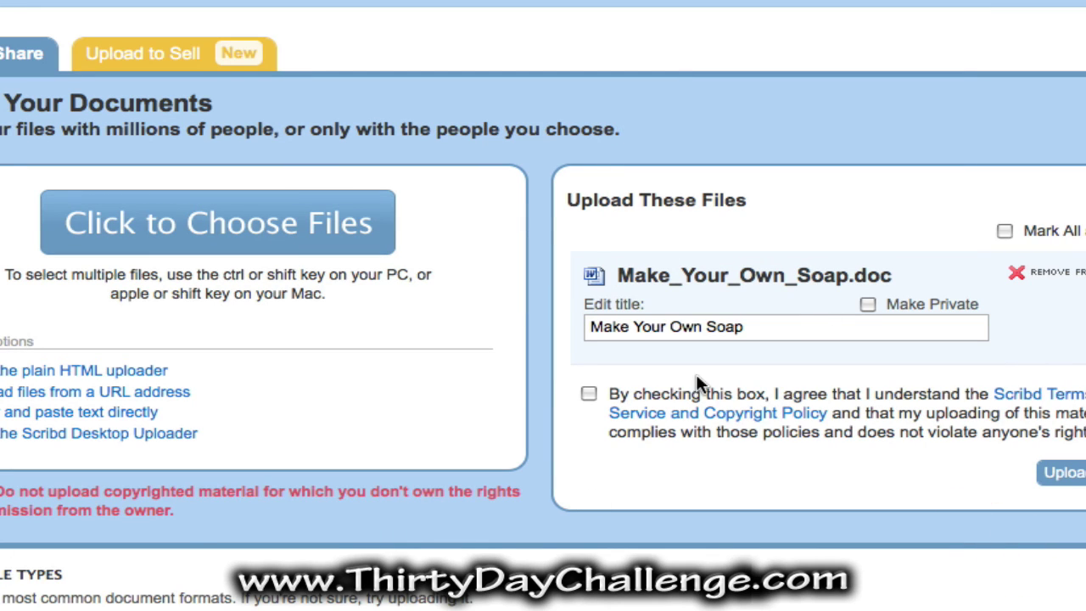
pyautogui.click(588, 394)
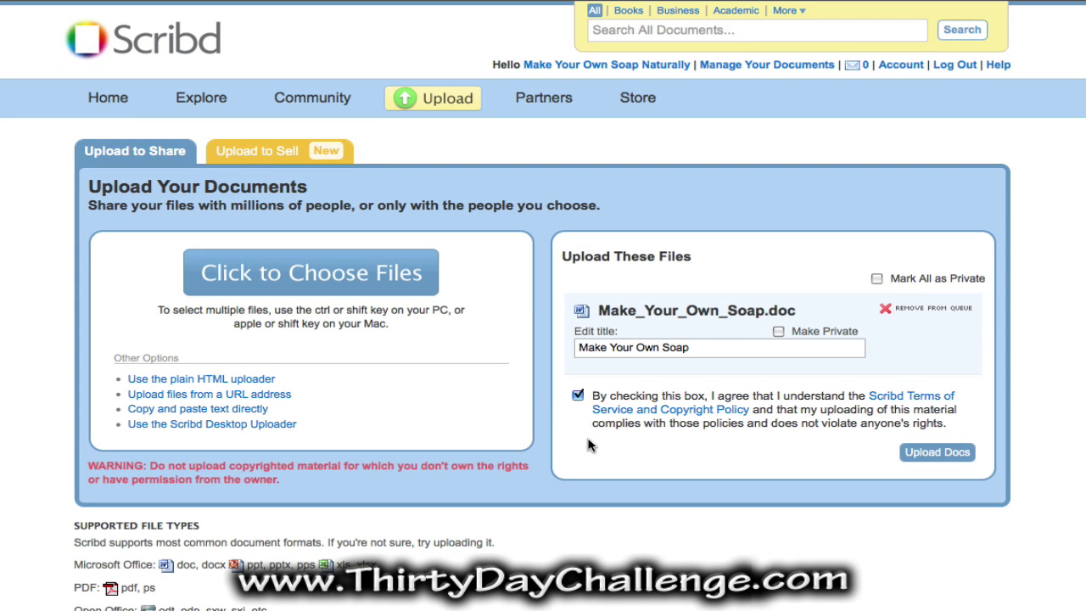
# - Start the upload and set the document category to How-to-Guides & Manuals
pyautogui.click(936, 452)
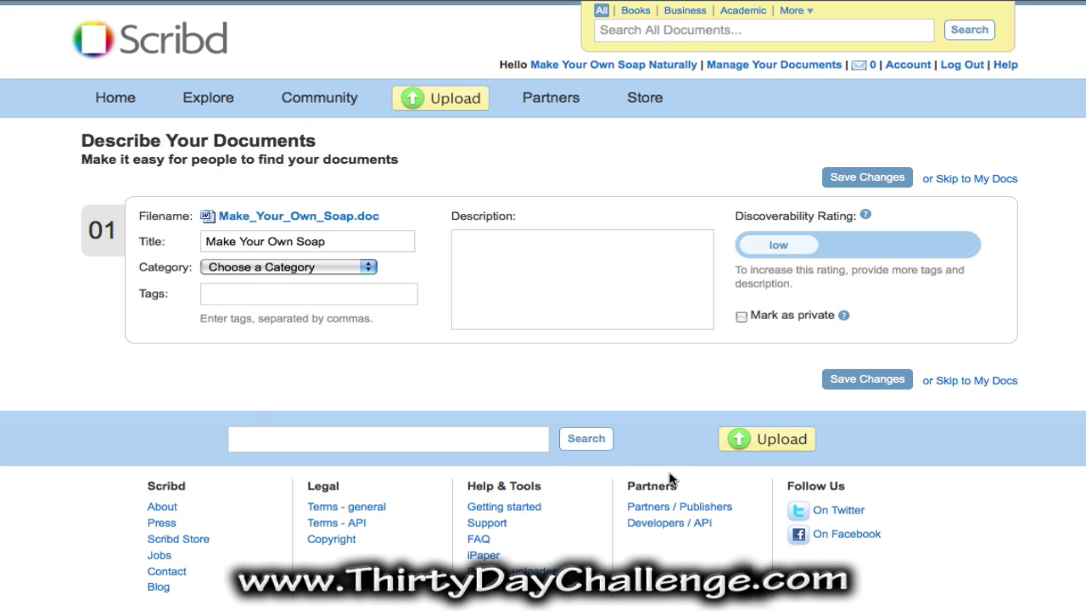
pyautogui.click(270, 268)
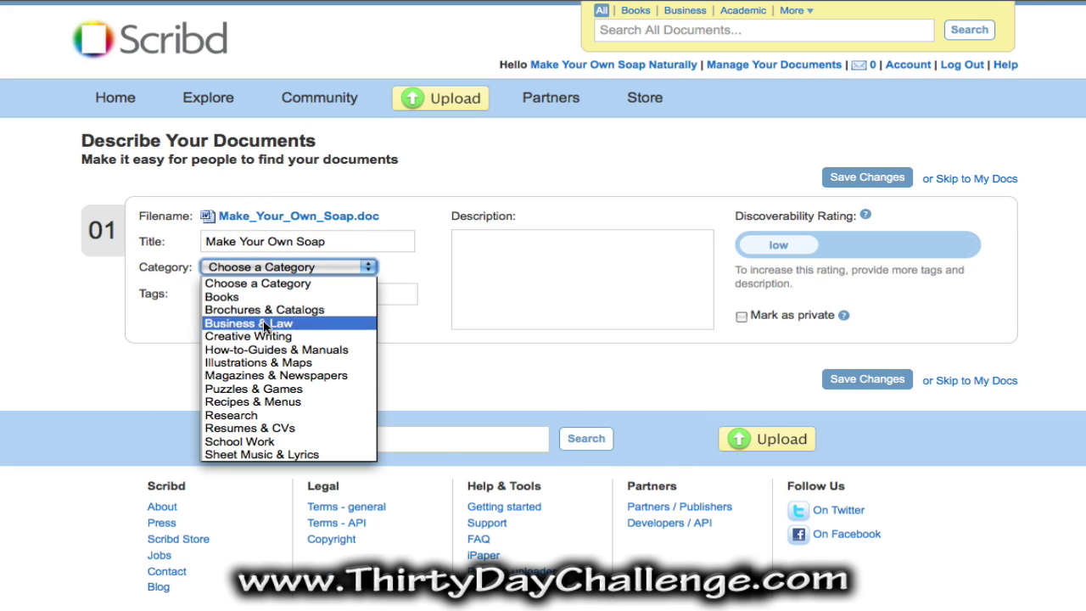
pyautogui.click(291, 349)
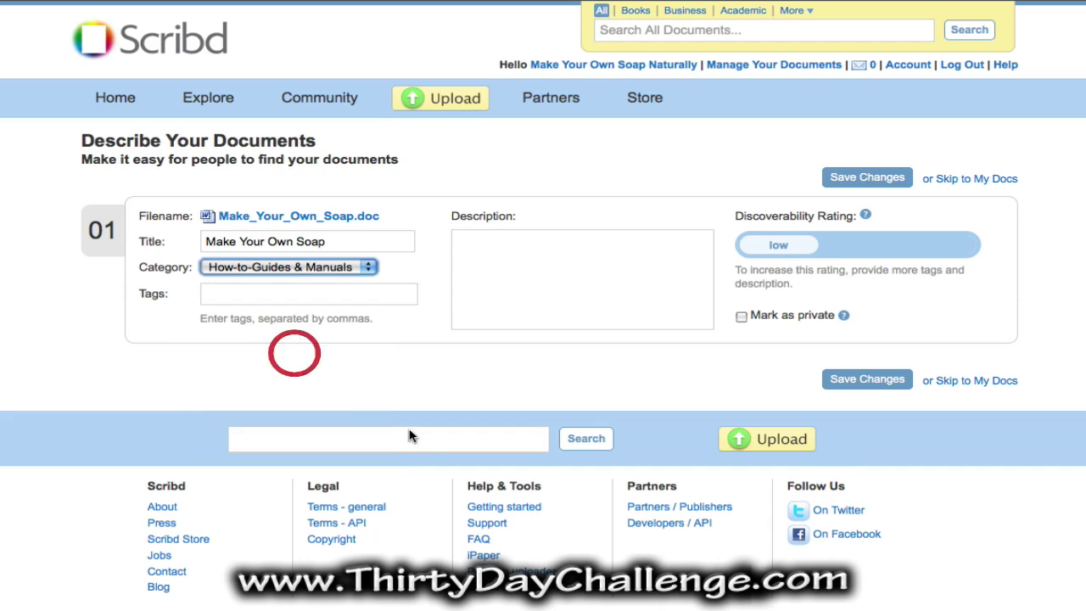
# - Tag it 'make your own soap' plus pasted soap tags, paste the recipe description, and save
pyautogui.click(267, 296)
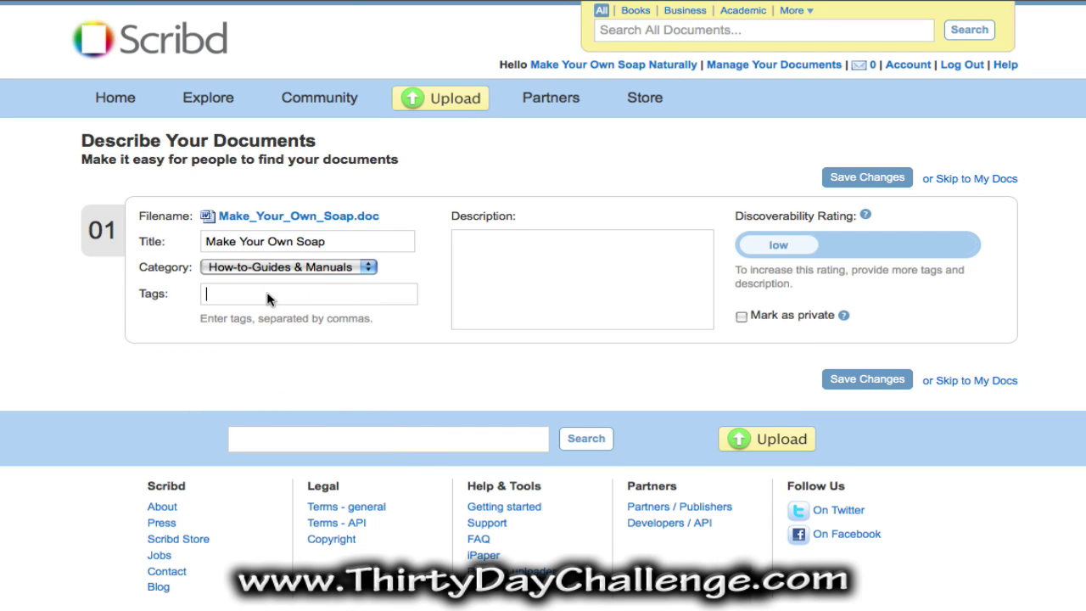
pyautogui.write('make your own soap,')
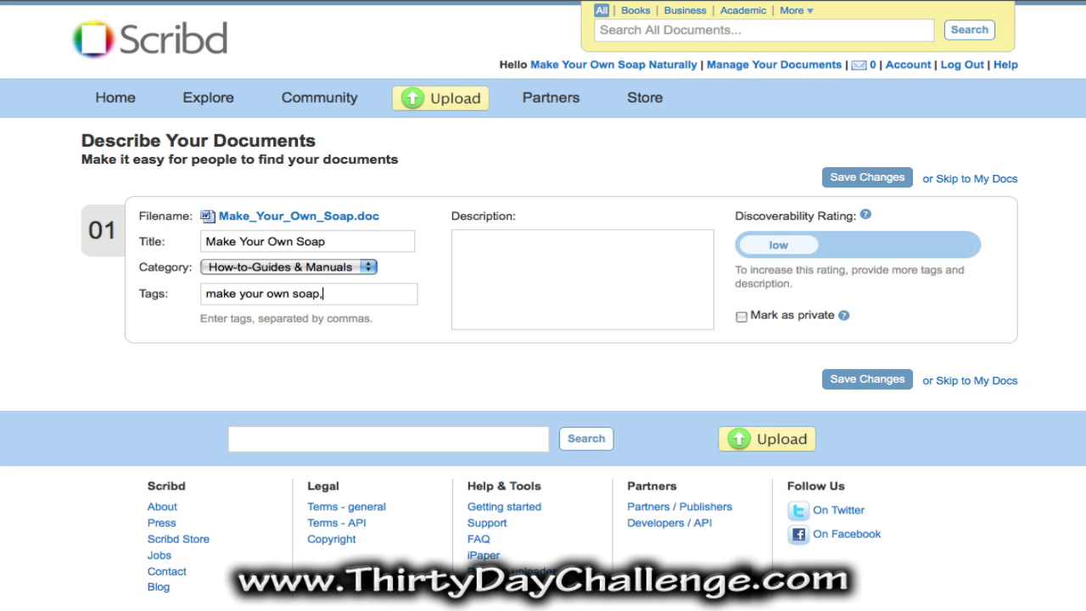
pyautogui.write('handmade natural soap, soap ingredients')
pyautogui.press('Tab')
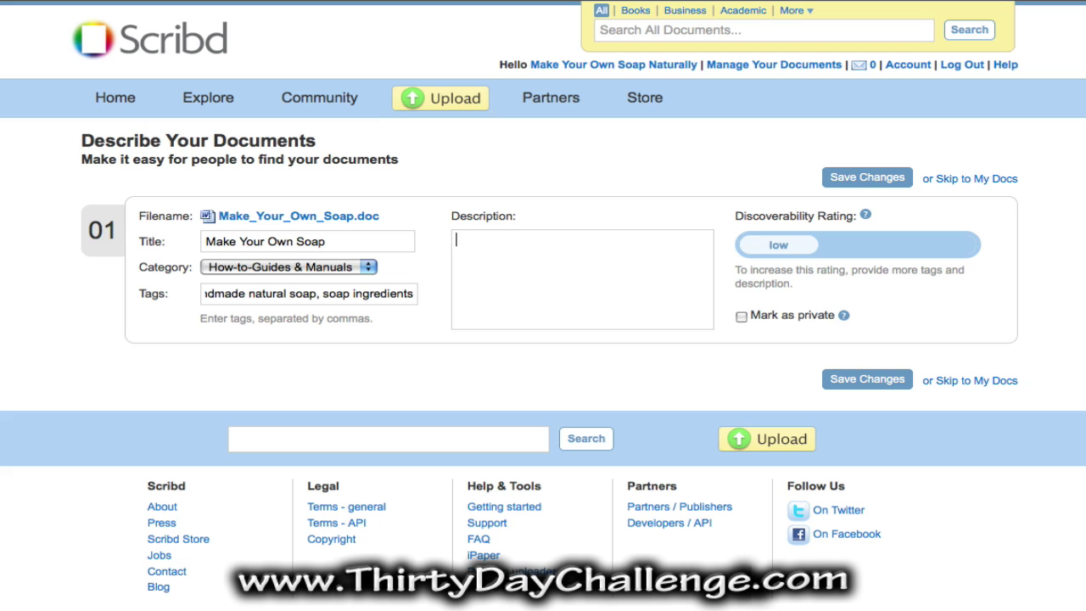
pyautogui.write('Follow this easy melt and pour recipe to make your own soap at home.  Natural soap making lets you get creative with colors, scents and even essential oils.  You can use your handmade natural soap for your family or give it as a gift!')
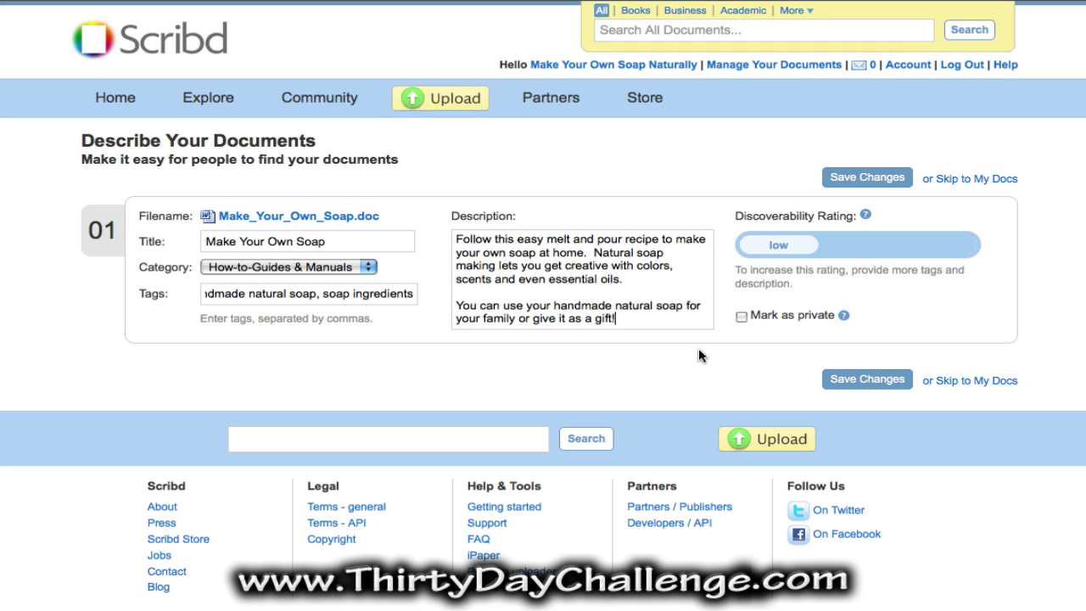
pyautogui.click(886, 380)
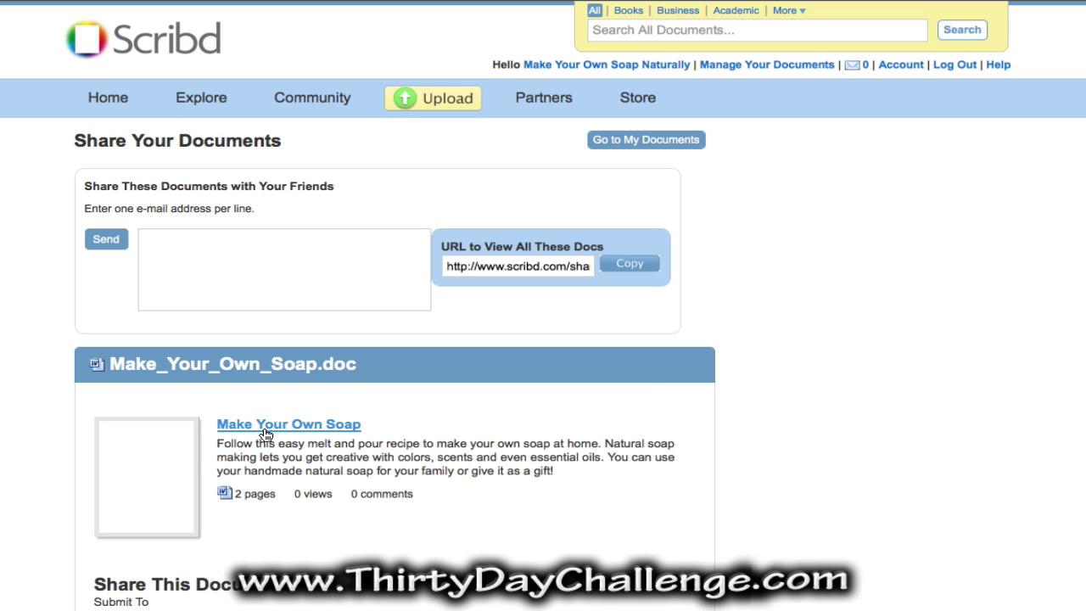
# - Open the published Make Your Own Soap page, follow its soap link, and copy the page URL
pyautogui.click(275, 431)
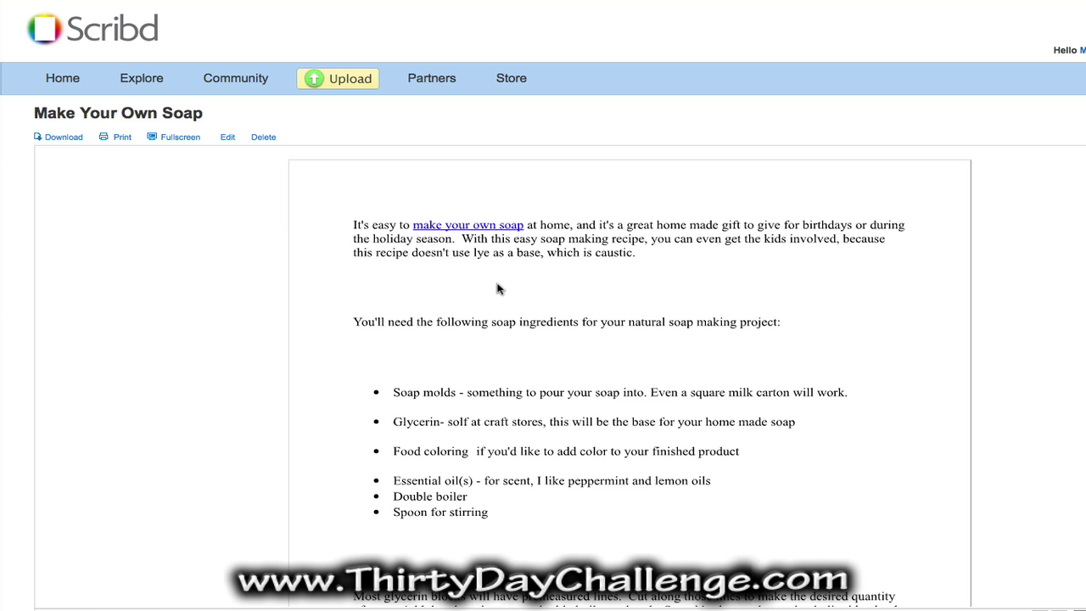
pyautogui.click(475, 228)
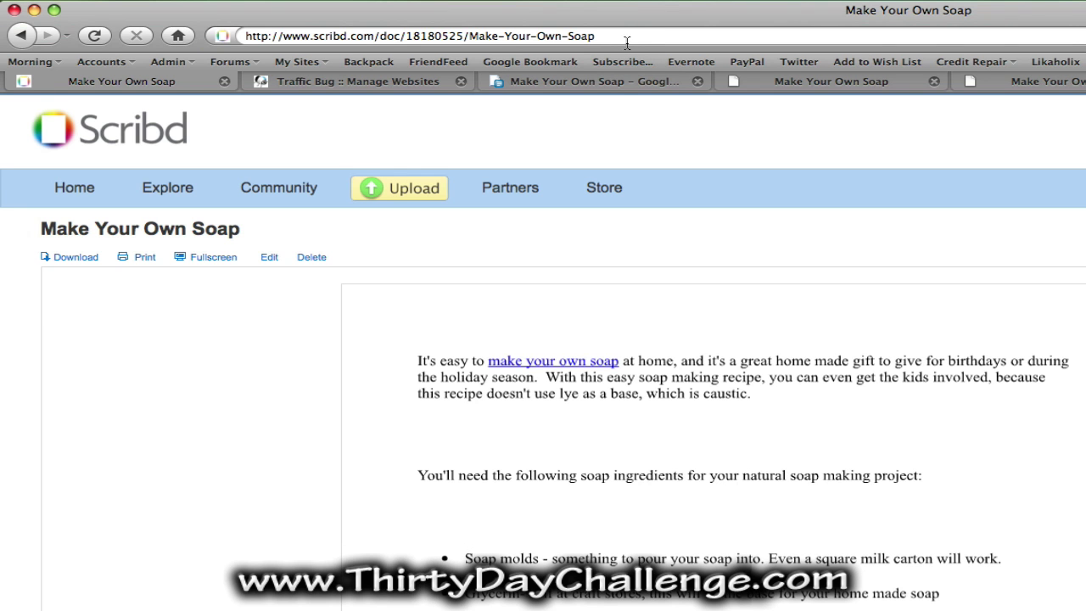
pyautogui.click(630, 42)
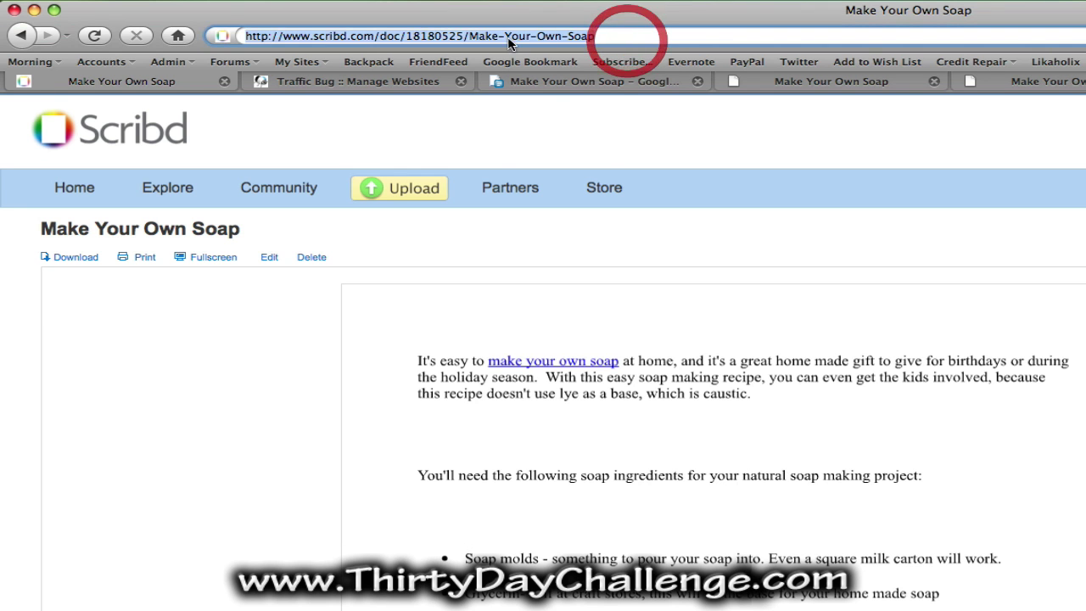
pyautogui.rightClick(509, 40)
pyautogui.click(547, 94)
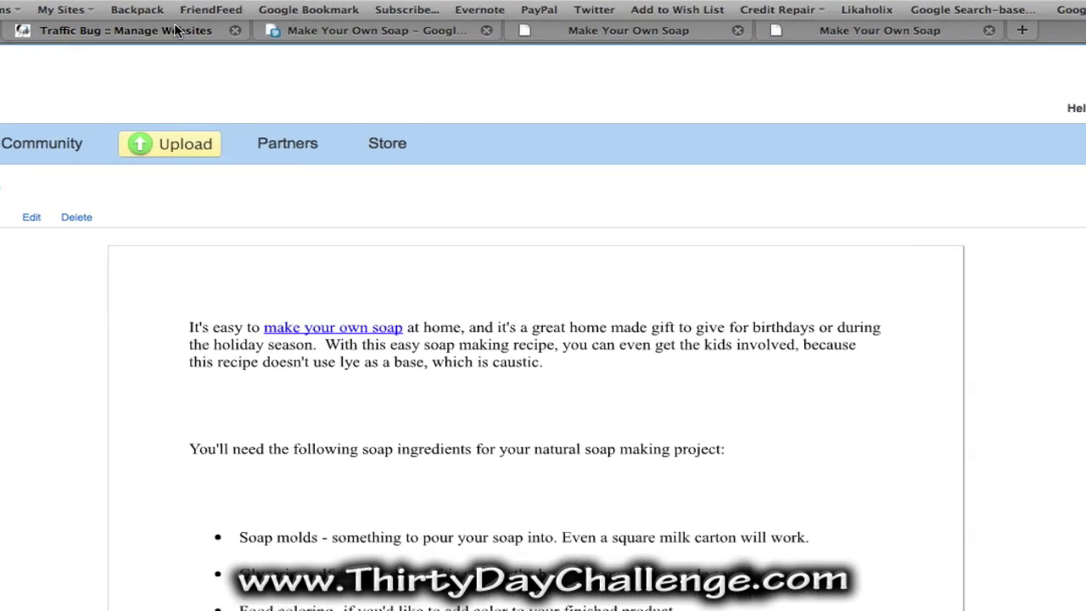
# - In Traffic-Bug's site manager, select the Make Your Own Soap website and begin adding a URL
pyautogui.click(398, 80)
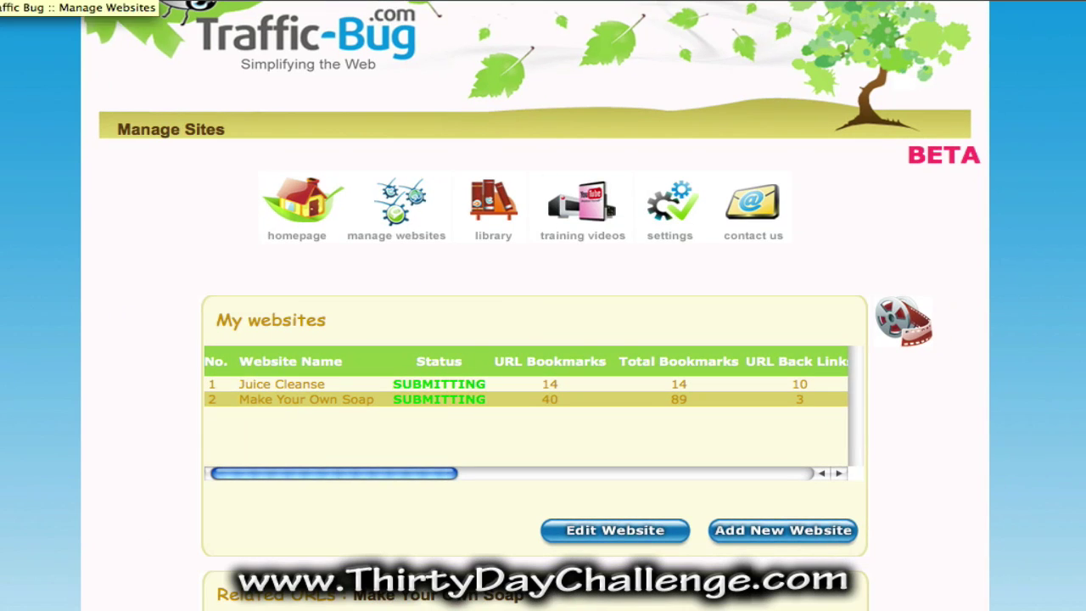
pyautogui.click(315, 399)
pyautogui.scroll(-3, 314, 400)
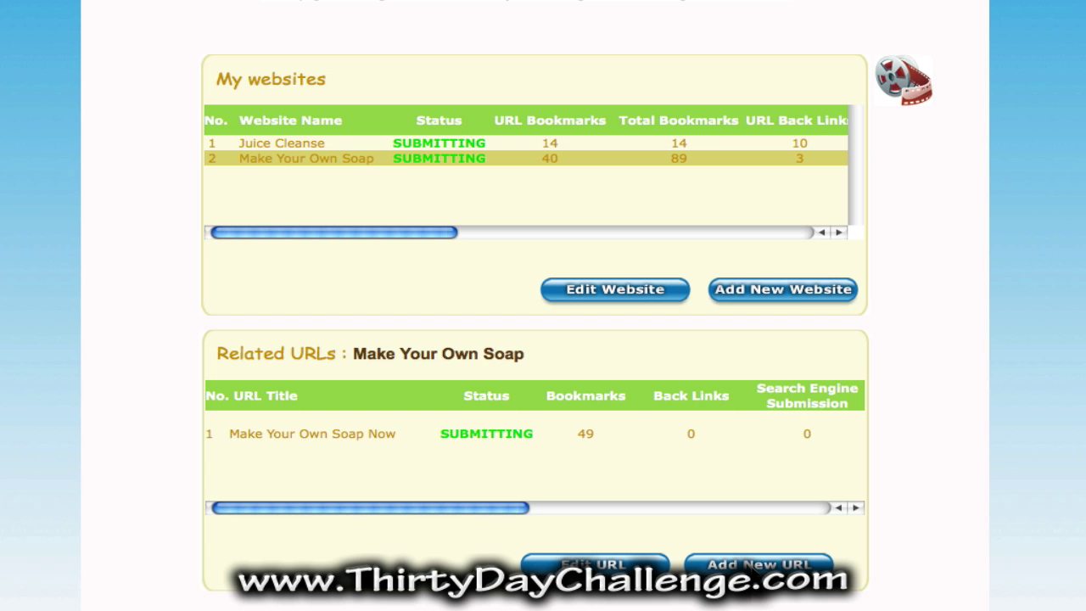
pyautogui.click(758, 564)
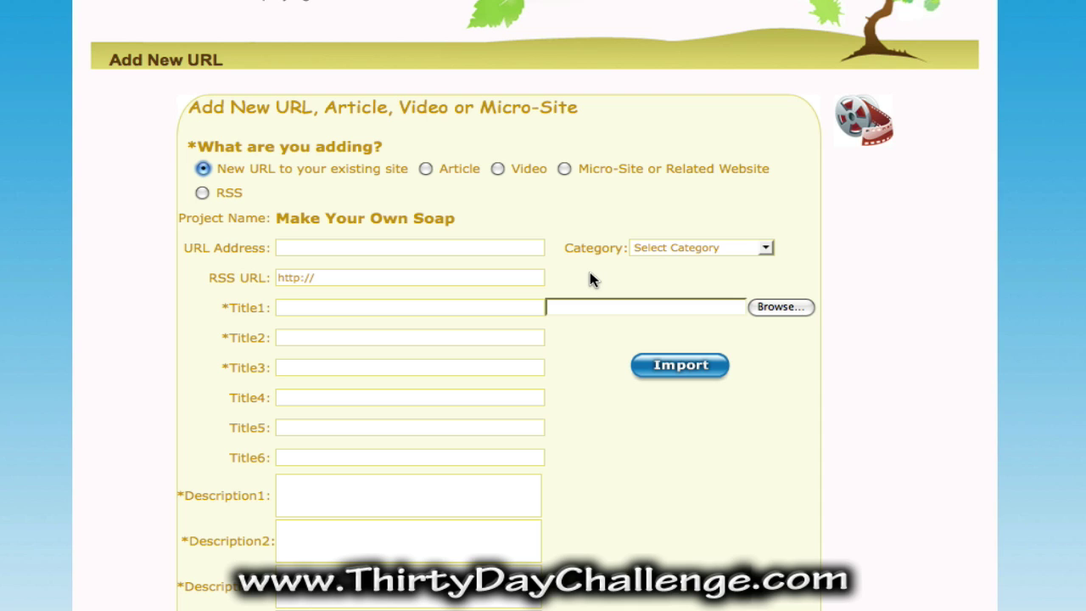
# - Mark the submission as an Article, paste the Scribd document URL, and set category Other/General
pyautogui.click(425, 169)
pyautogui.click(315, 252)
pyautogui.press('super+v')
pyautogui.click(609, 406)
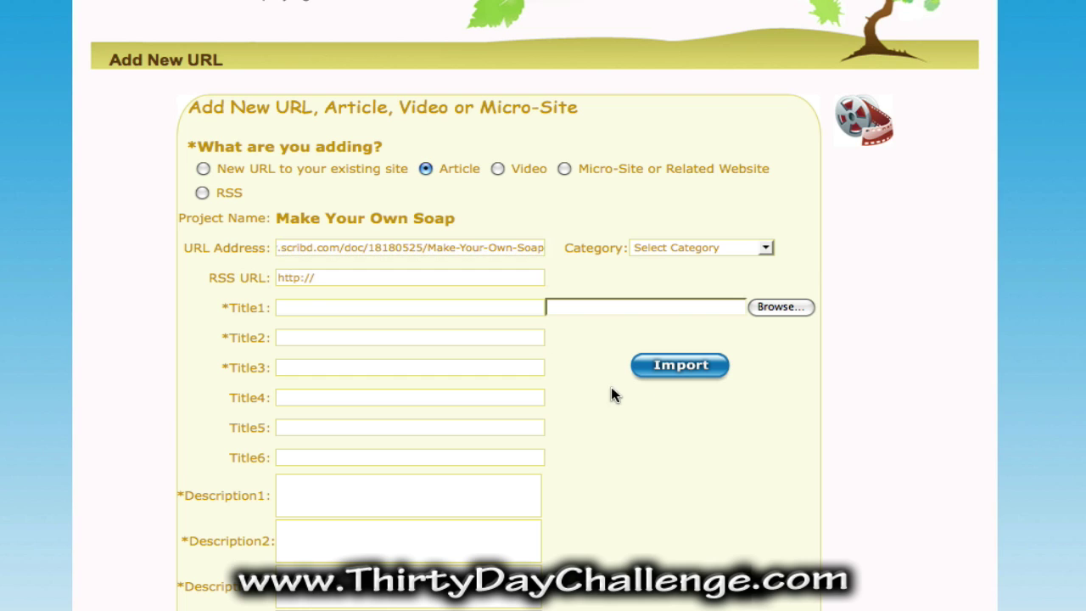
pyautogui.click(690, 247)
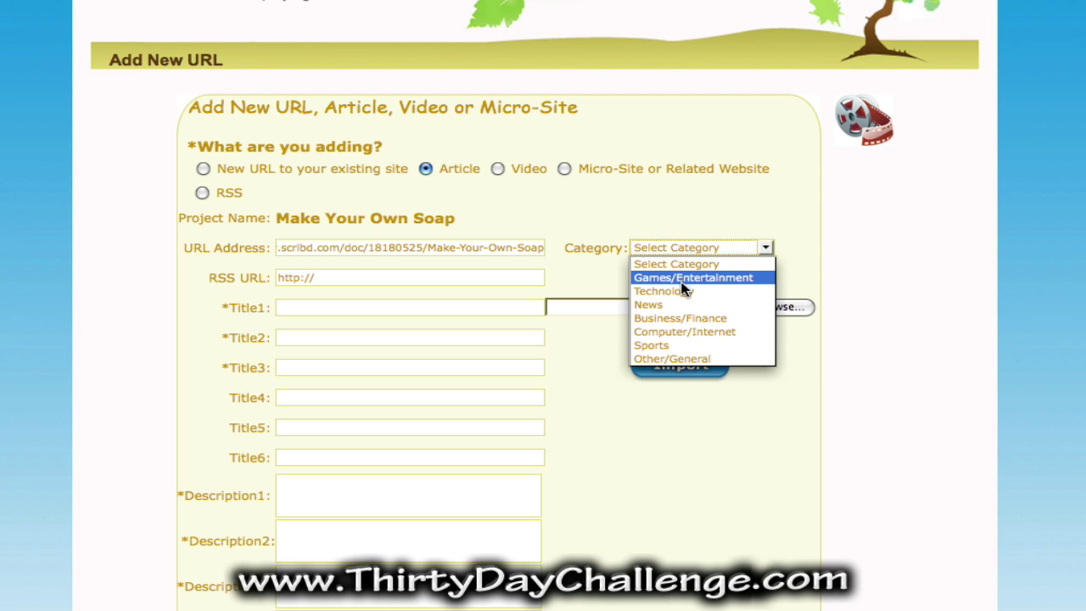
pyautogui.click(676, 358)
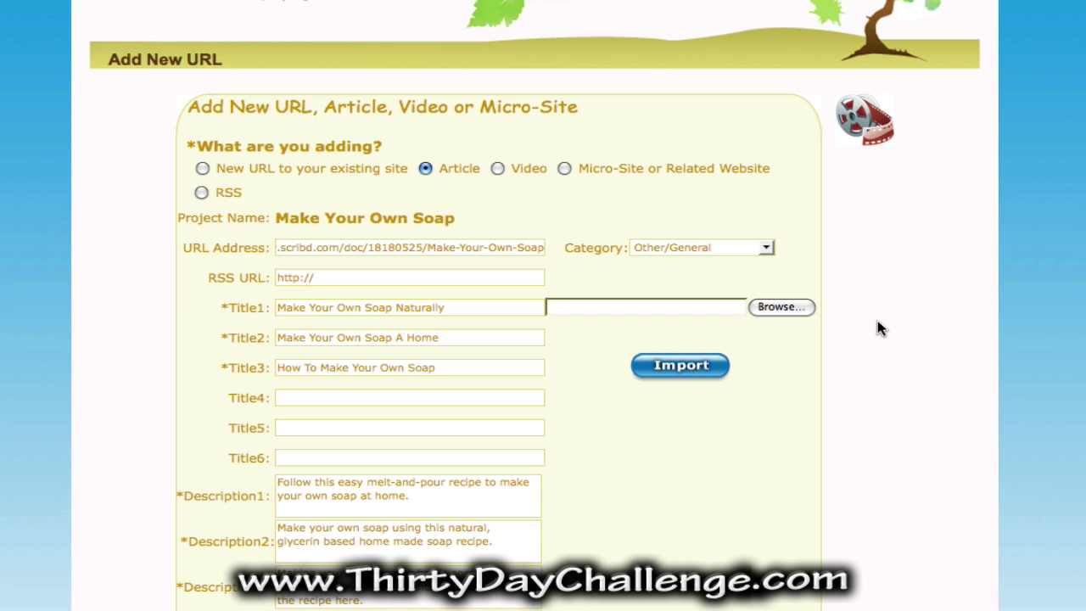
pyautogui.scroll(-5, 879, 328)
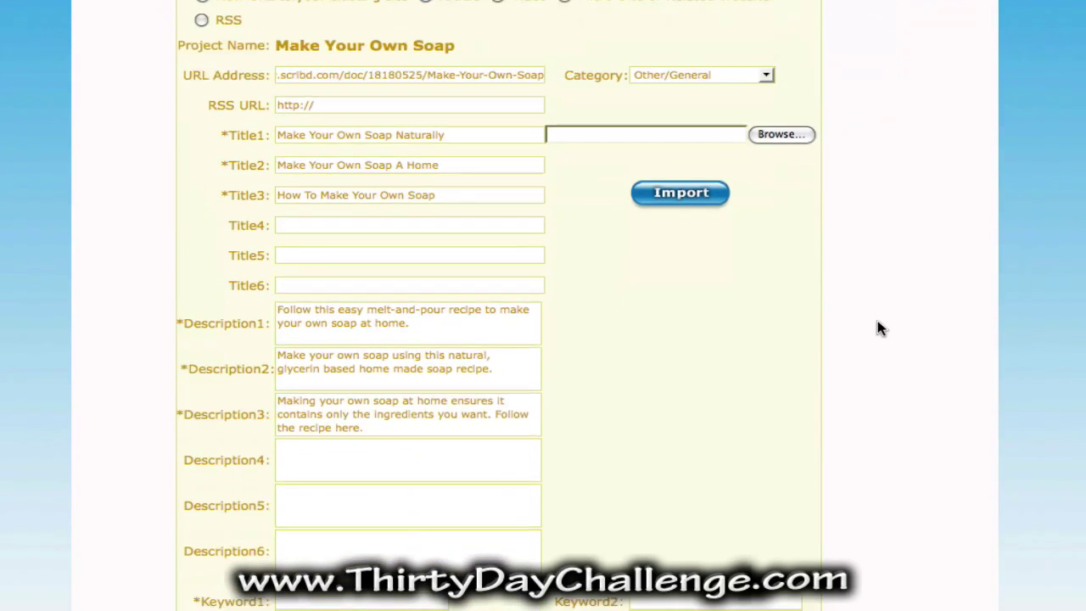
pyautogui.scroll(-2, 877, 329)
pyautogui.scroll(-1, 877, 328)
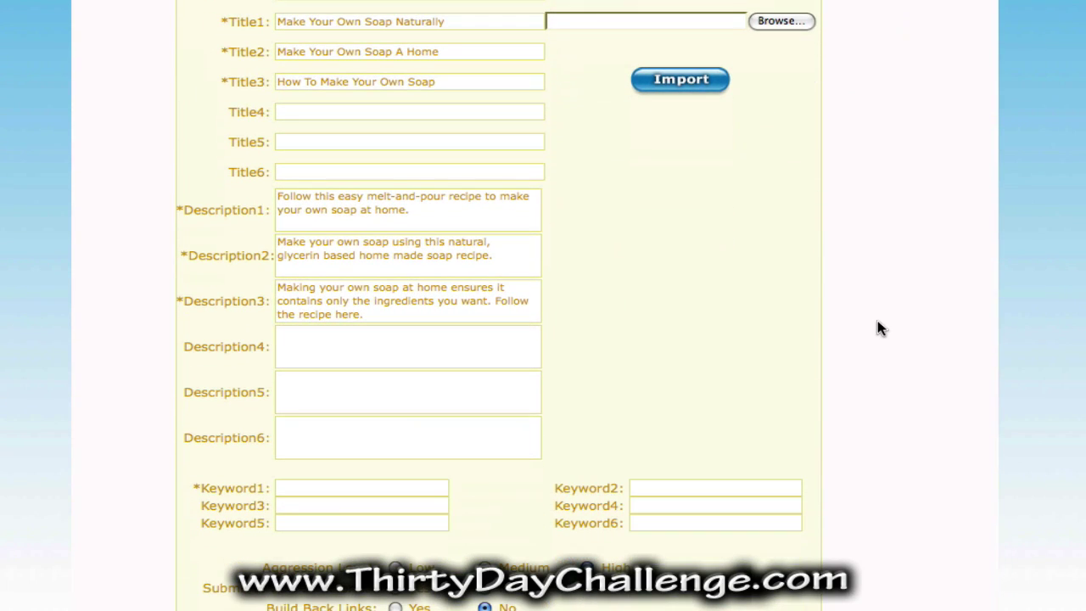
# - Add keyword 'make your own soap', turn back-link building on, leave search engines off, and submit
pyautogui.click(362, 488)
pyautogui.write('make ')
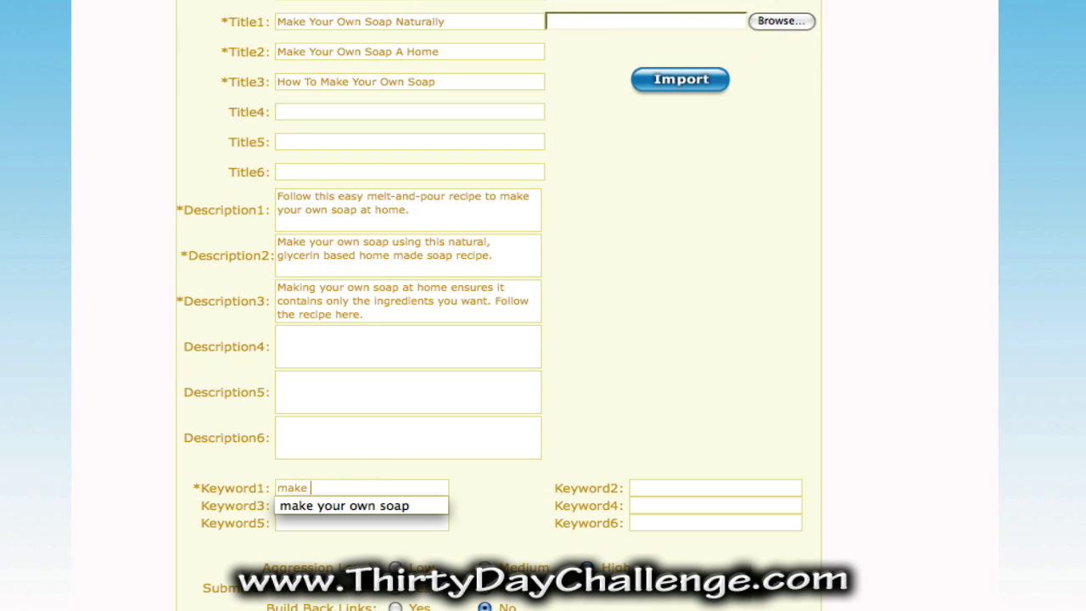
pyautogui.write('your own soap')
pyautogui.scroll(-3, 510, 451)
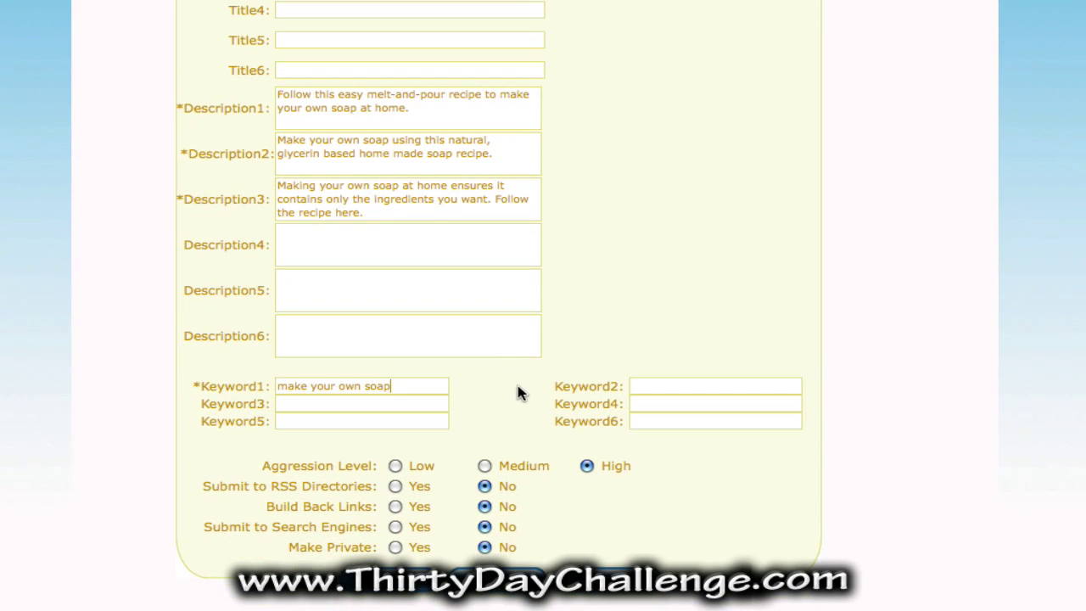
pyautogui.click(394, 505)
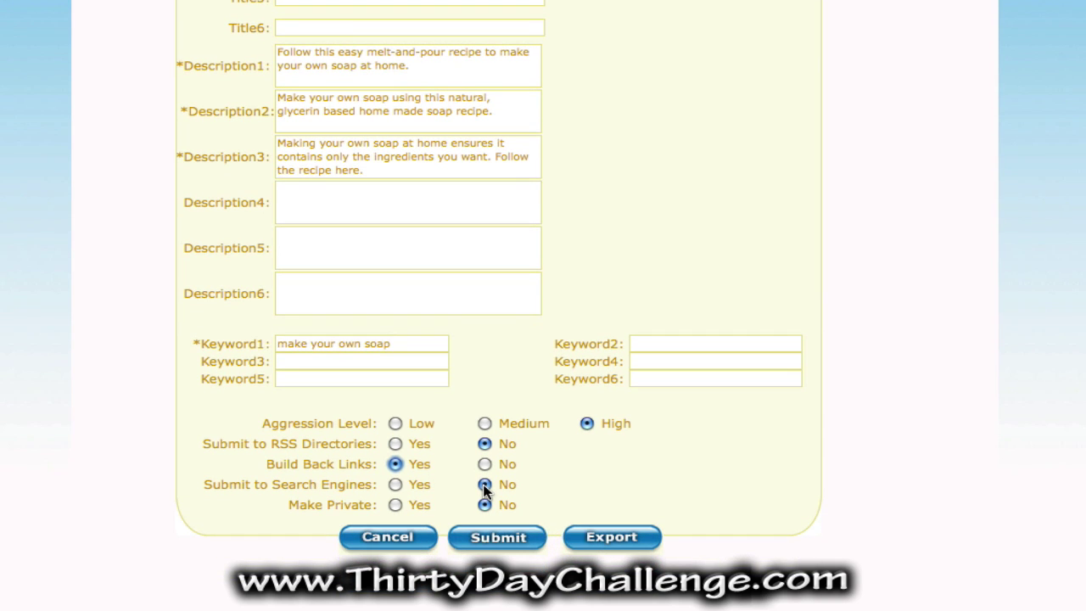
pyautogui.click(484, 485)
pyautogui.click(488, 539)
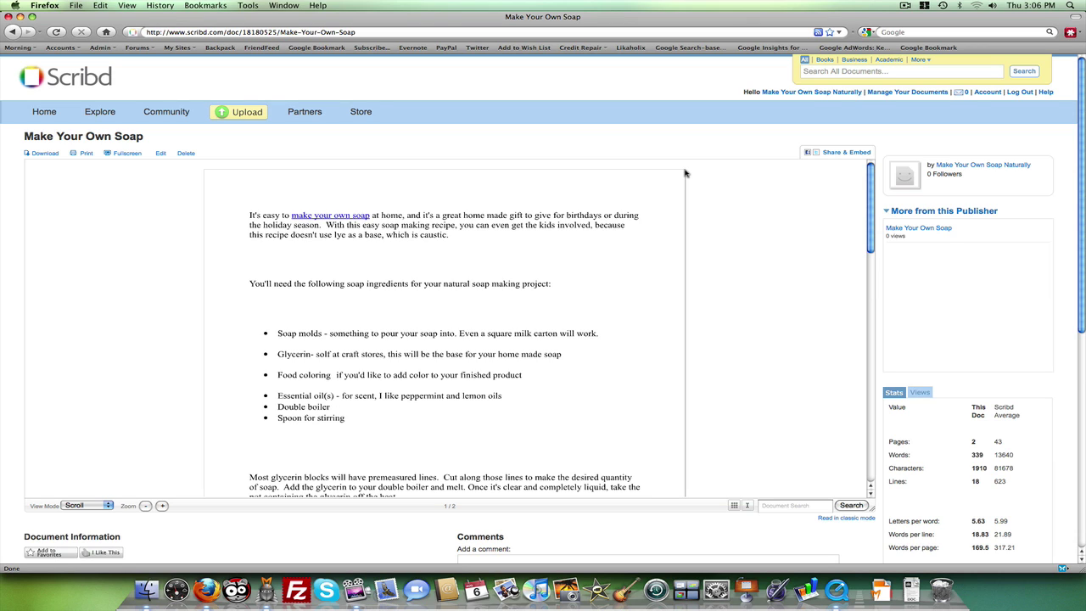
# - Copy the Scribd soap document's URL from the address bar and launch Market Samurai from the Dock
pyautogui.click(326, 31)
pyautogui.rightClick(325, 31)
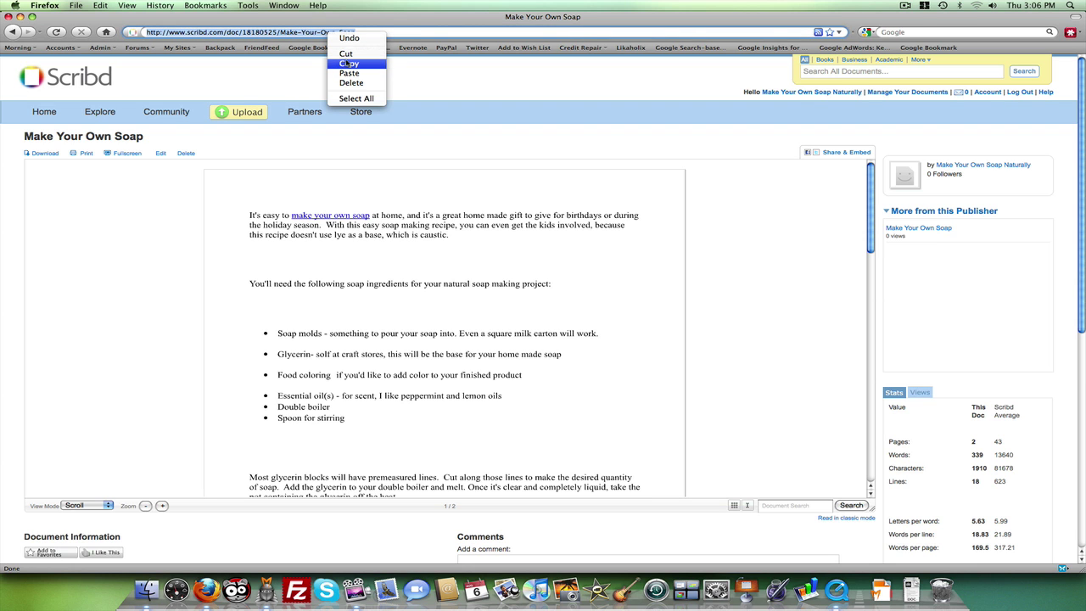
pyautogui.click(346, 63)
pyautogui.click(266, 590)
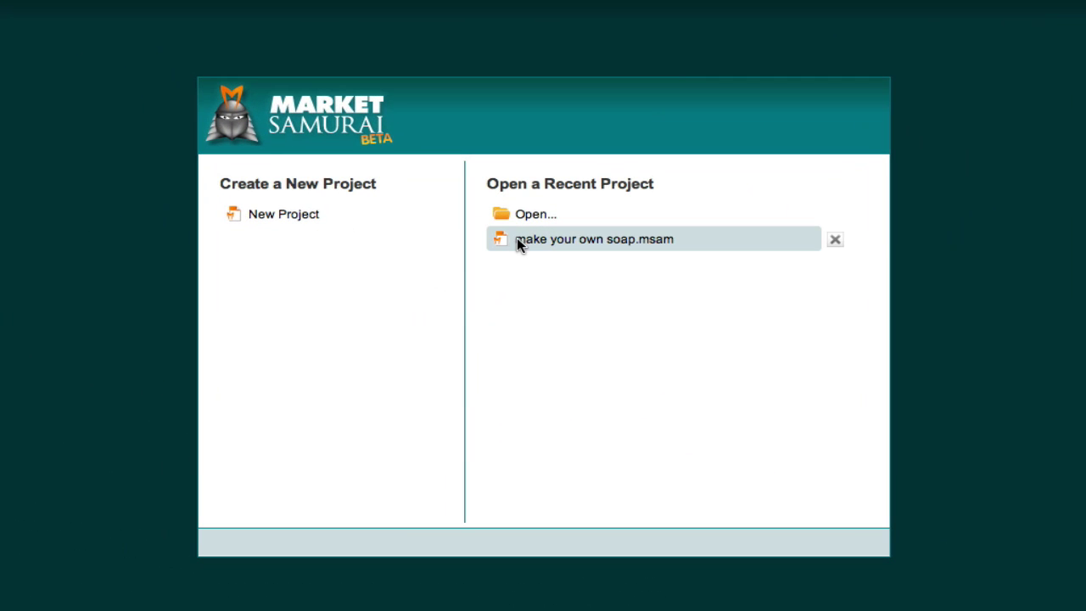
# - In the make your own soap.msam project, add the pasted Scribd document URL to Rank Tracker for the 'make your own soap' keyword
pyautogui.click(522, 255)
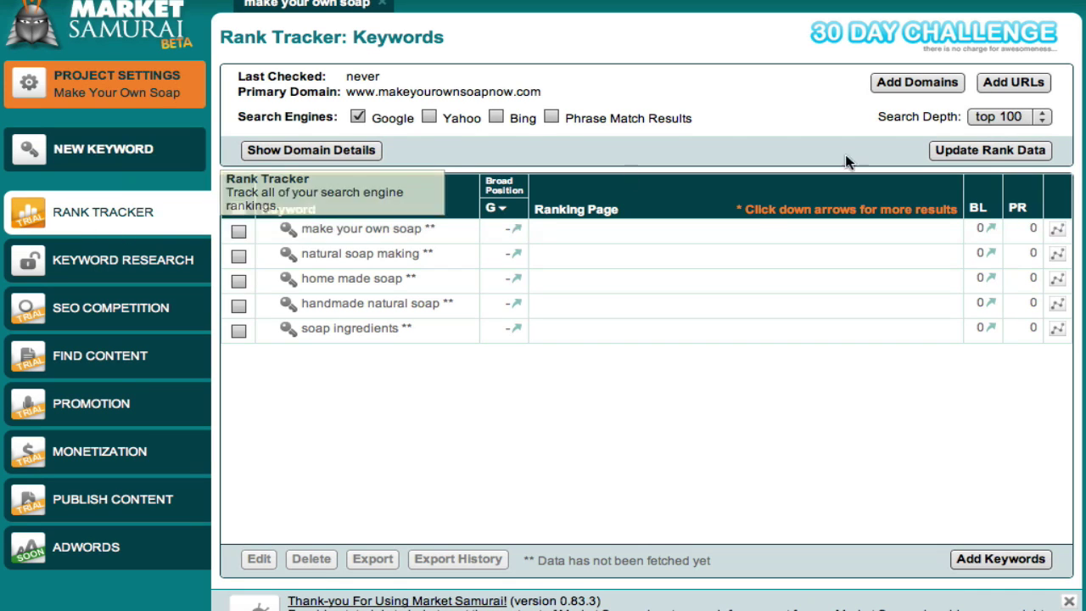
pyautogui.click(1012, 90)
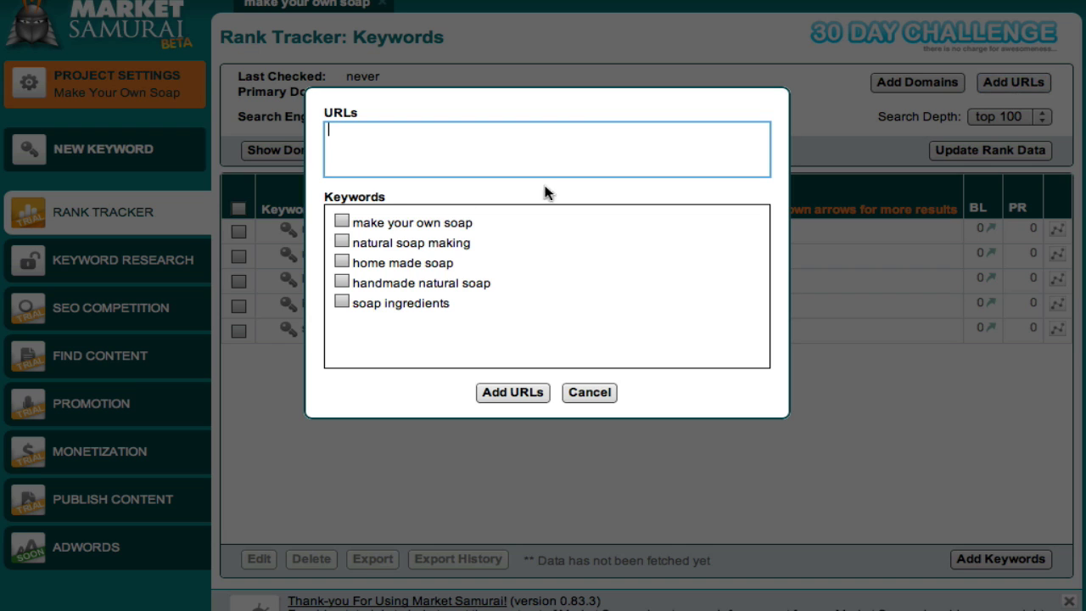
pyautogui.rightClick(376, 144)
pyautogui.click(404, 191)
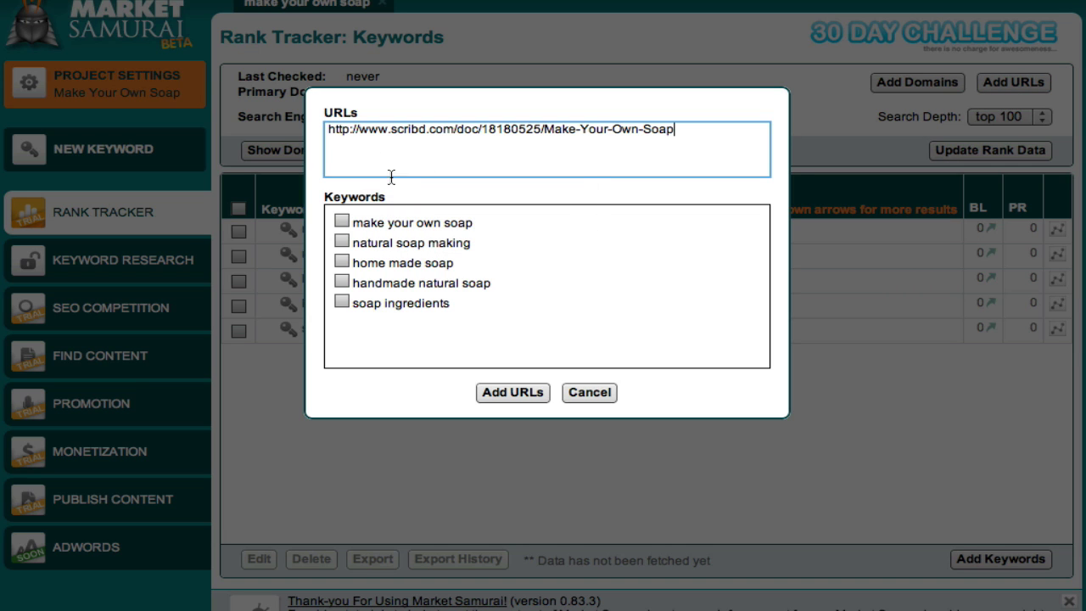
pyautogui.click(342, 221)
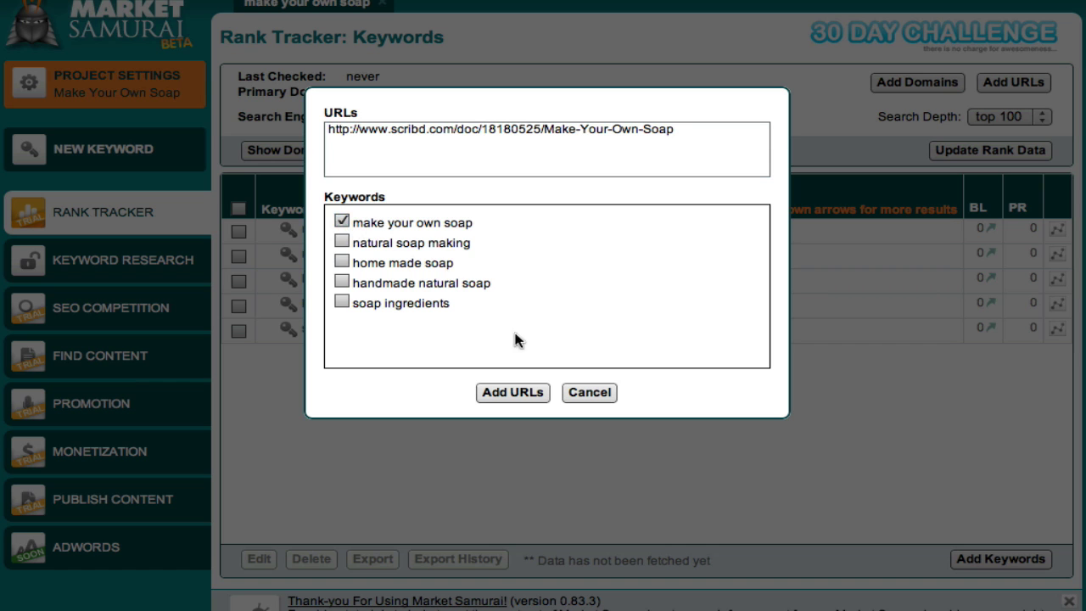
pyautogui.click(512, 392)
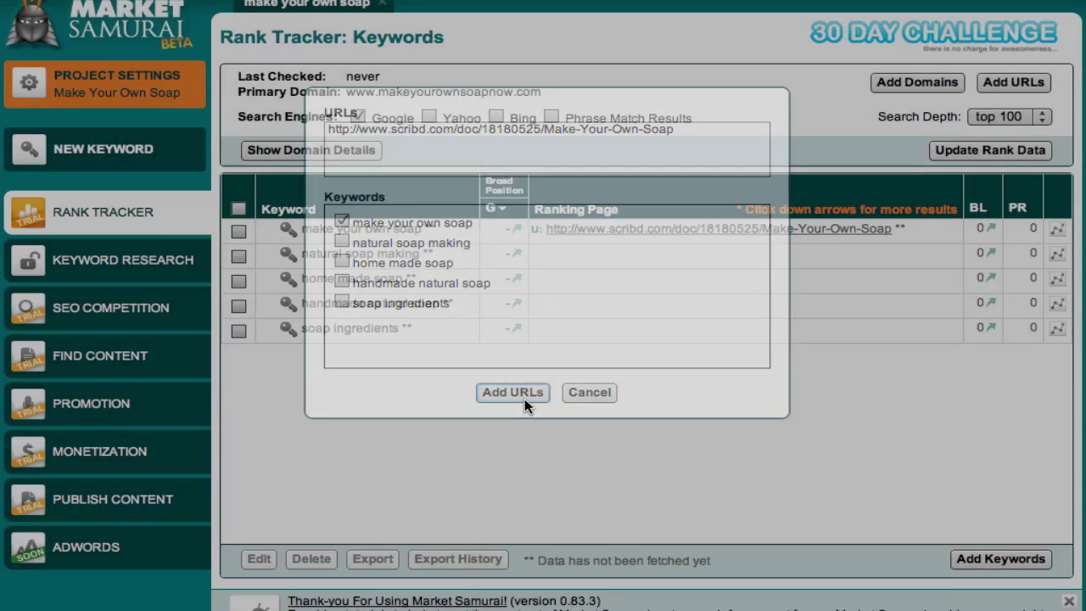